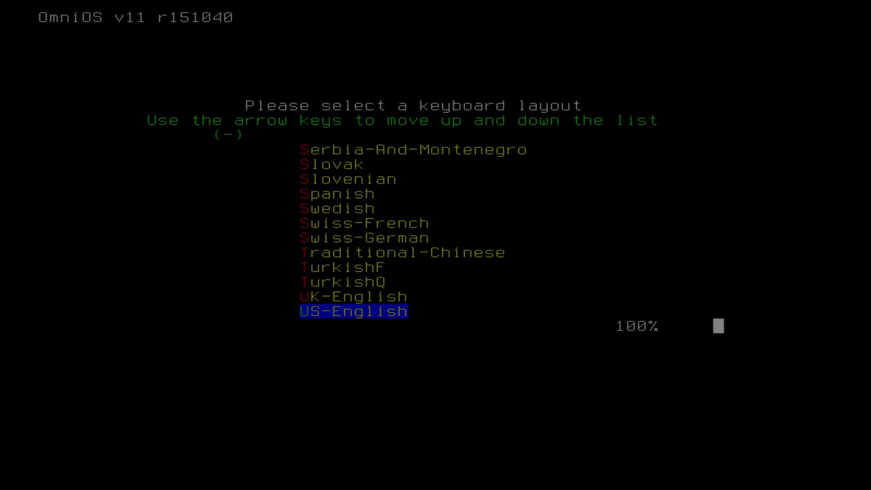
# - Accept the US-English keyboard layout and start the installation that finds disks and creates rpool
pyautogui.press('Return')
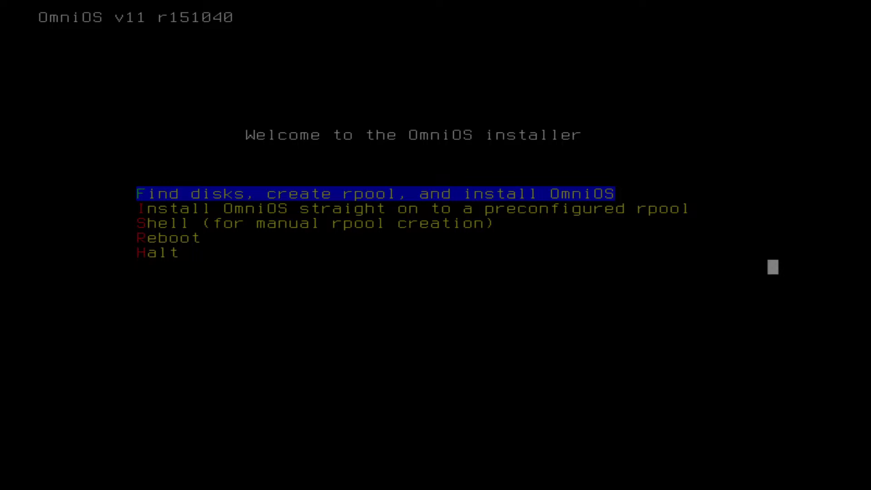
pyautogui.press('Down')
pyautogui.press('Up')
pyautogui.press('Down')
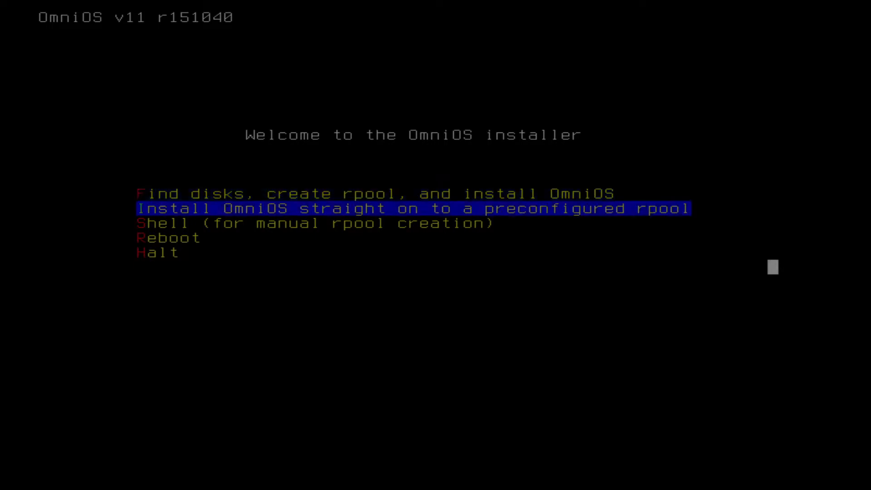
pyautogui.press('Up')
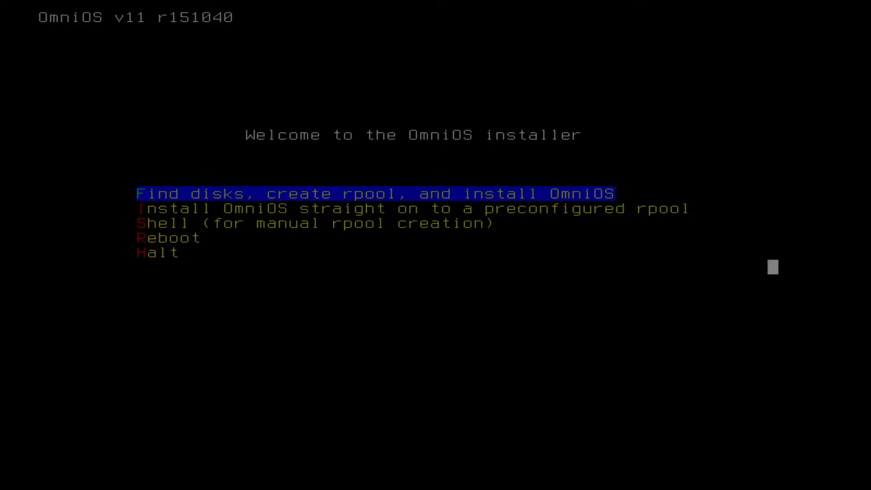
pyautogui.press('Down')
pyautogui.press('Up')
pyautogui.press('Down')
pyautogui.press('Up')
pyautogui.press('Return')
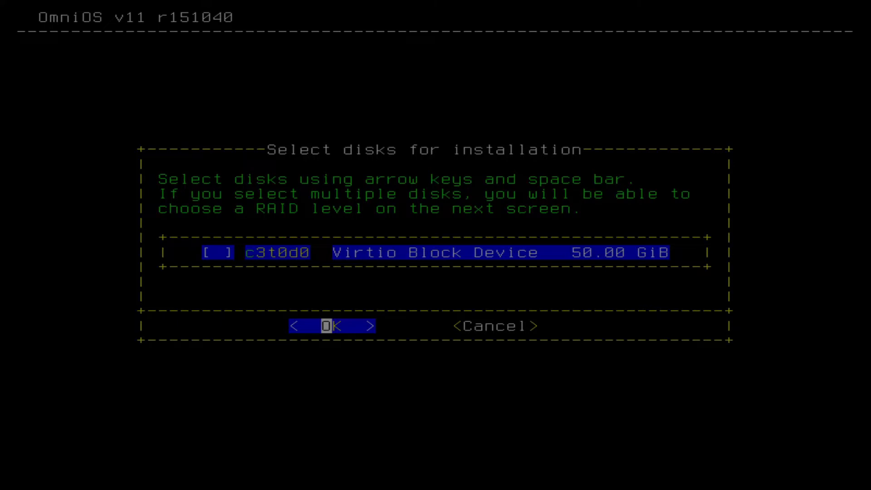
# - Select the Virtio Block Device c3t0d0 as the installation disk and confirm the selection
pyautogui.press('space')
pyautogui.press('space')
pyautogui.press('space')
pyautogui.press('space')
pyautogui.press('space')
pyautogui.press('space')
pyautogui.press('space')
pyautogui.press('Return')
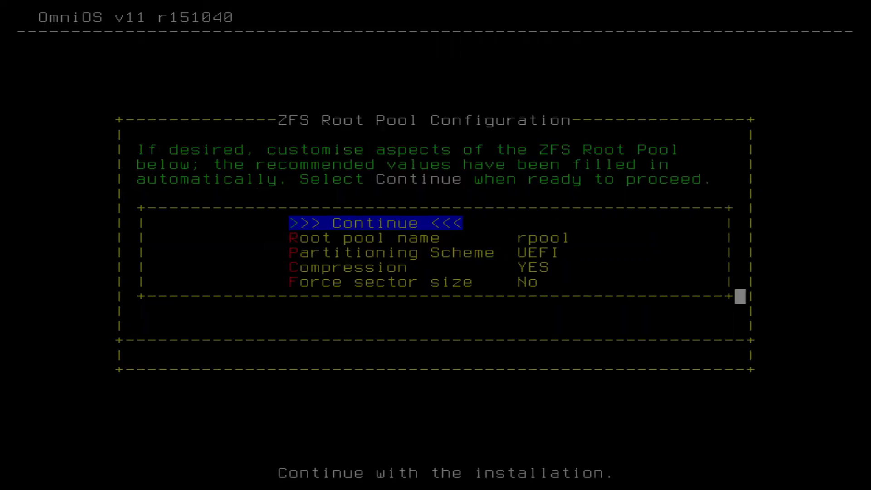
# - Review the ZFS root pool options and continue with the recommended rpool name, UEFI partitioning, compression enabled and no forced sector size
pyautogui.press('Down')
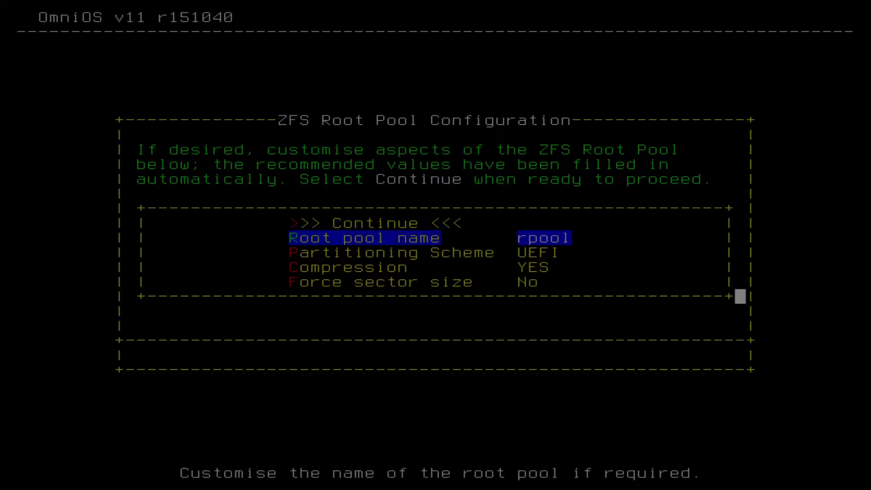
pyautogui.press('Down')
pyautogui.press('Down')
pyautogui.press('Down')
pyautogui.press('Up')
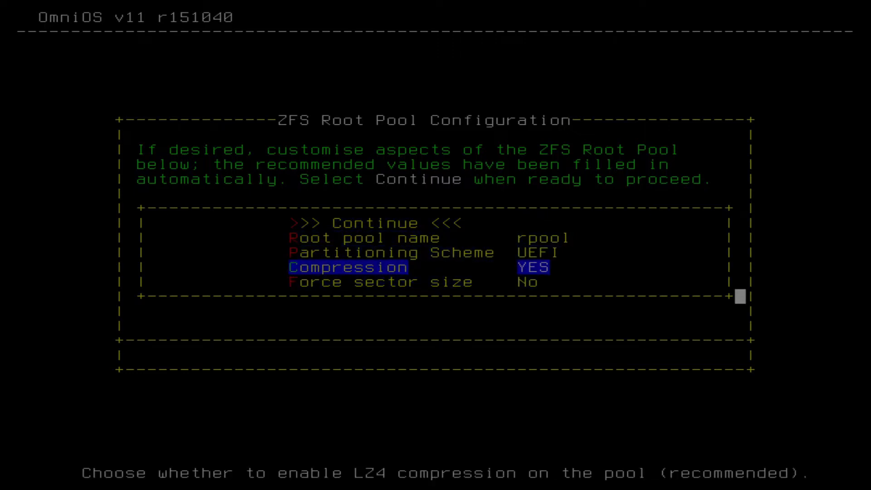
pyautogui.press('Up')
pyautogui.press('Down')
pyautogui.press('Down')
pyautogui.press('Up')
pyautogui.press('Up')
pyautogui.press('Up')
pyautogui.press('Up')
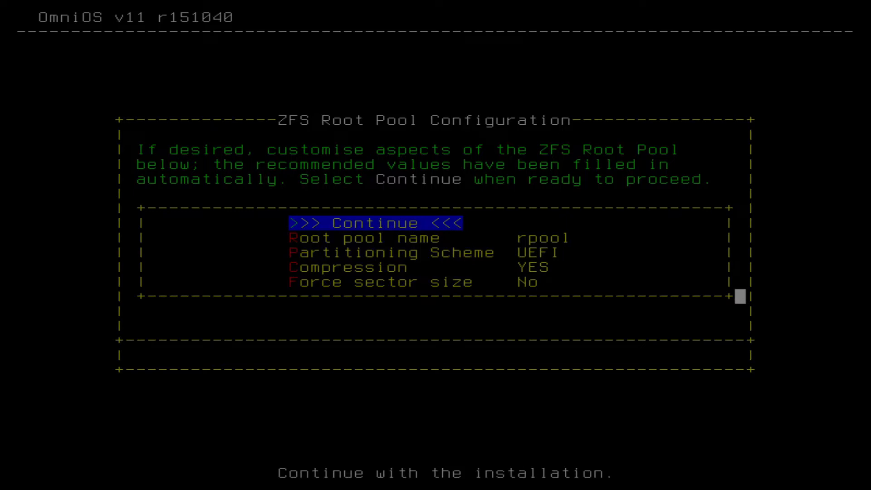
pyautogui.press('Return')
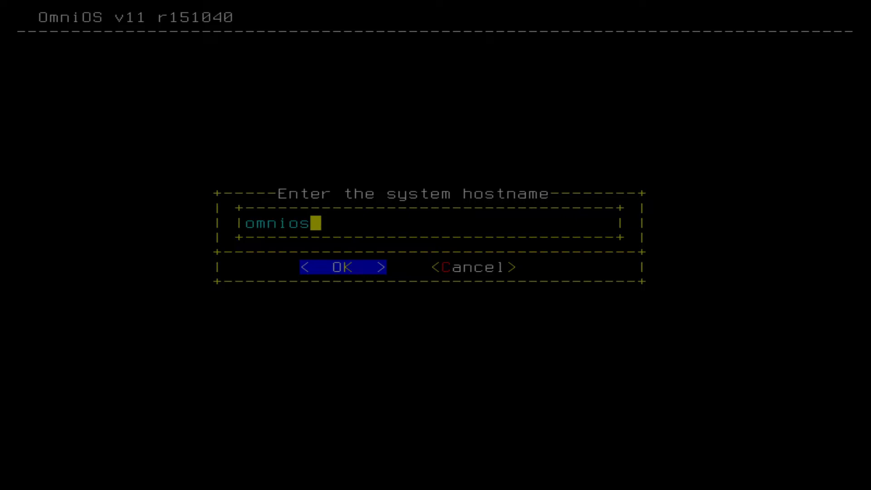
# - Confirm omnios as the system hostname
pyautogui.write('tu')
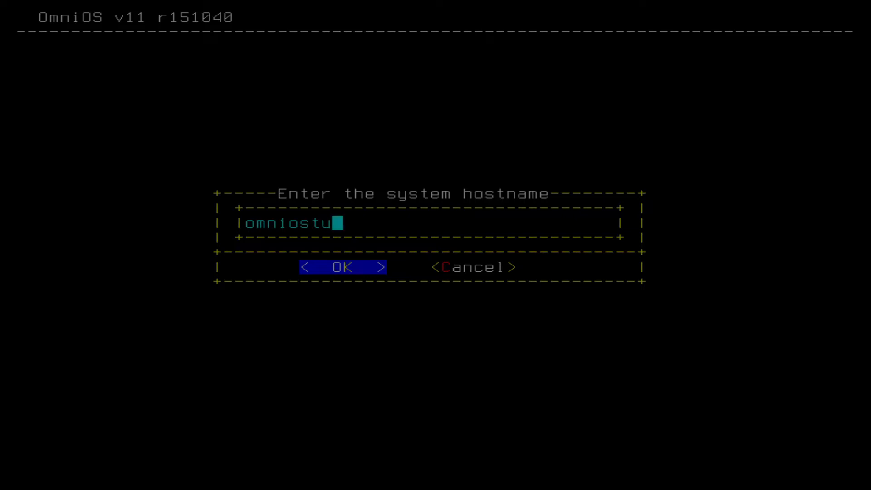
pyautogui.press('BackSpace')
pyautogui.press('BackSpace')
pyautogui.press('Return')
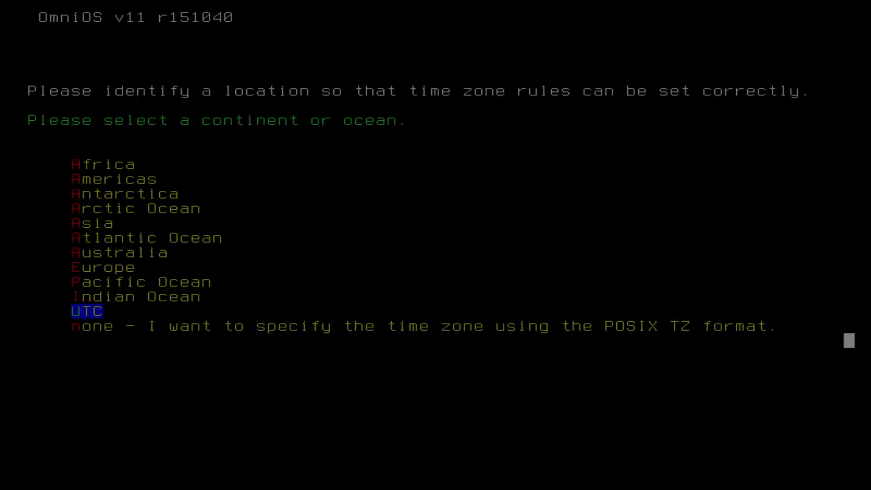
# - Choose Asia as the continent for the time zone
pyautogui.press('Up')
pyautogui.press('Up')
pyautogui.press('Up')
pyautogui.press('Up')
pyautogui.press('Up')
pyautogui.press('Up')
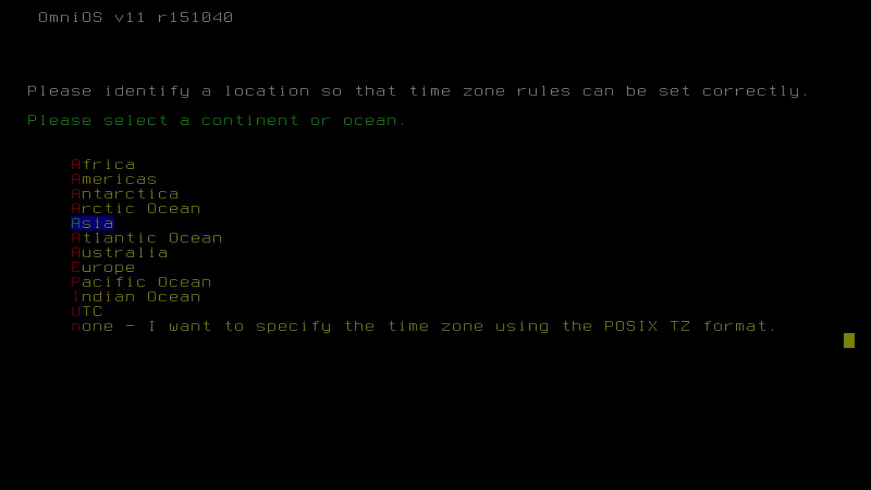
pyautogui.press('Return')
# - Choose Indonesia as the country for the time zone
pyautogui.press('Down')
pyautogui.press('Down')
pyautogui.press('Down')
pyautogui.press('Down')
pyautogui.press('Down')
pyautogui.press('Down')
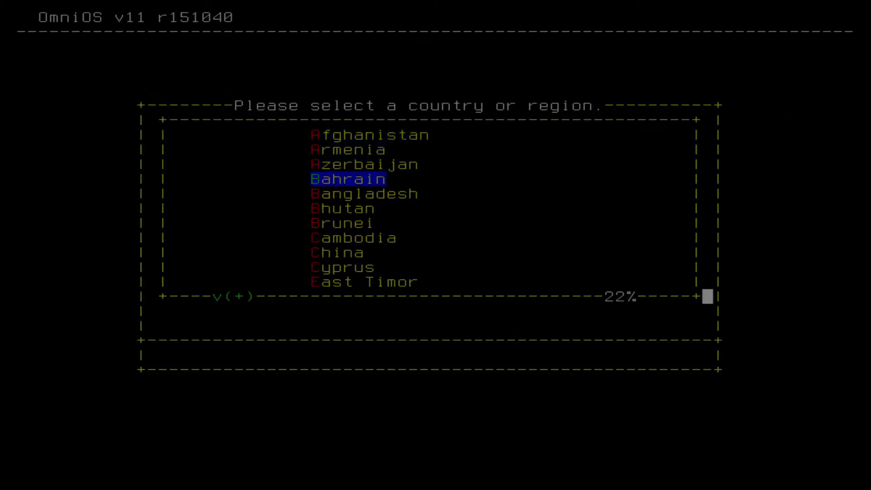
pyautogui.press('Down')
pyautogui.press('pagedown')
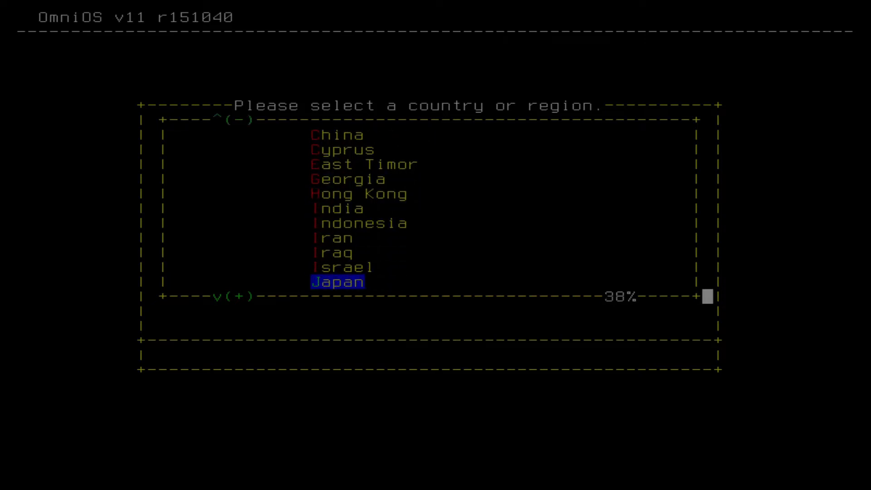
pyautogui.press('Up')
pyautogui.press('Up')
pyautogui.press('Up')
pyautogui.press('Up')
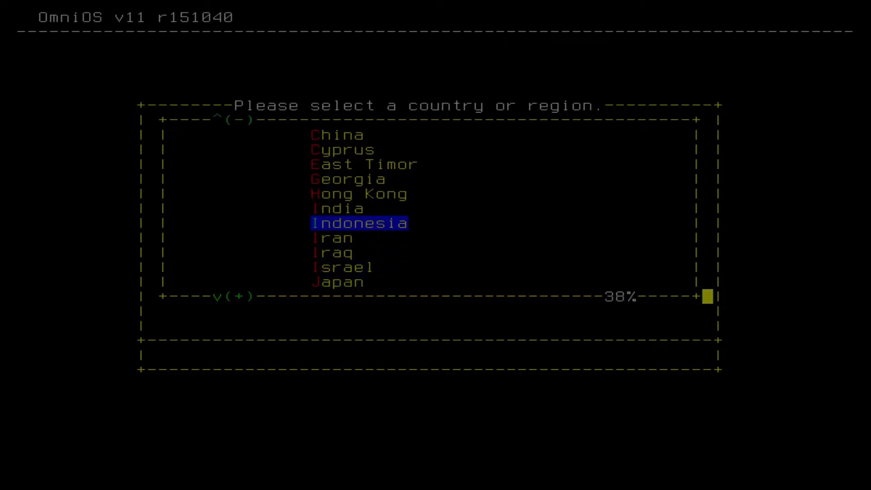
pyautogui.press('Return')
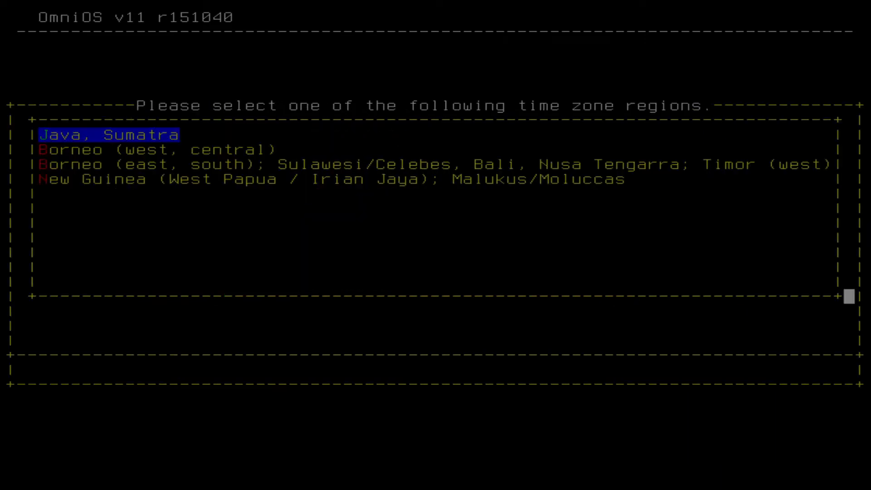
# - Choose the Java, Sumatra time zone region and confirm the time zone information
pyautogui.press('Down')
pyautogui.press('Up')
pyautogui.press('Return')
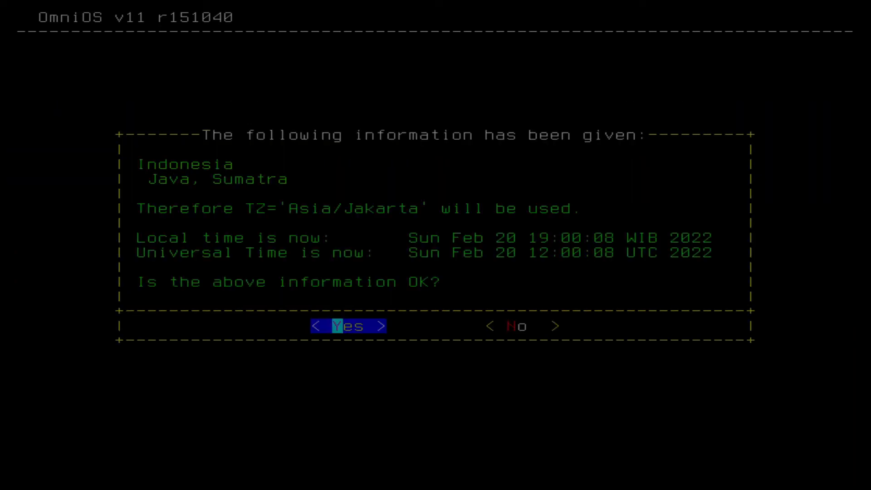
pyautogui.press('Return')
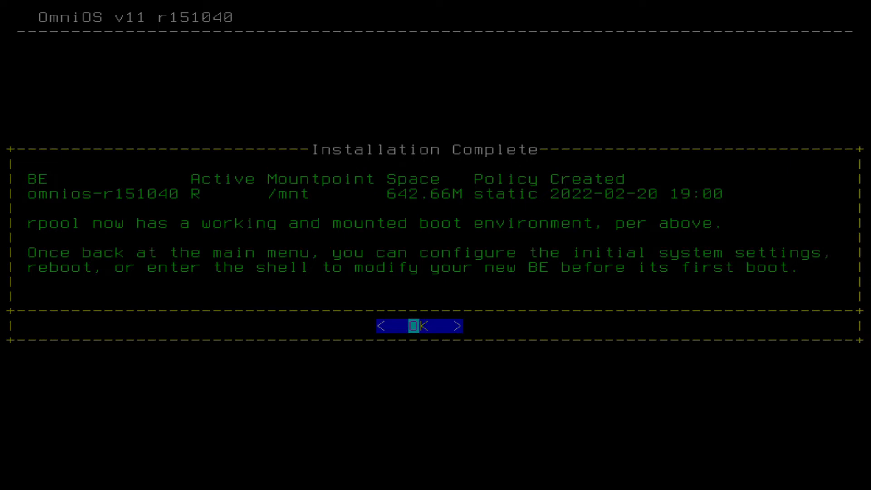
# - Dismiss the installation summary and open the networking configuration of the installed OmniOS system
pyautogui.press('Return')
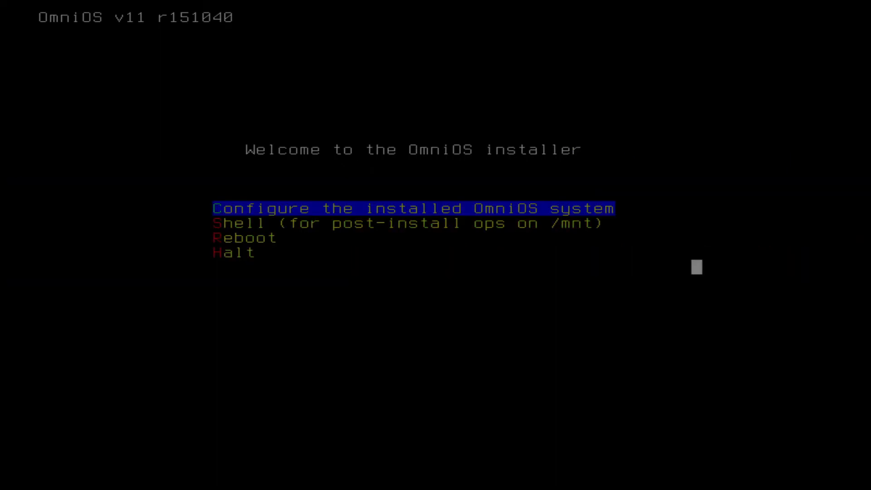
pyautogui.press('Return')
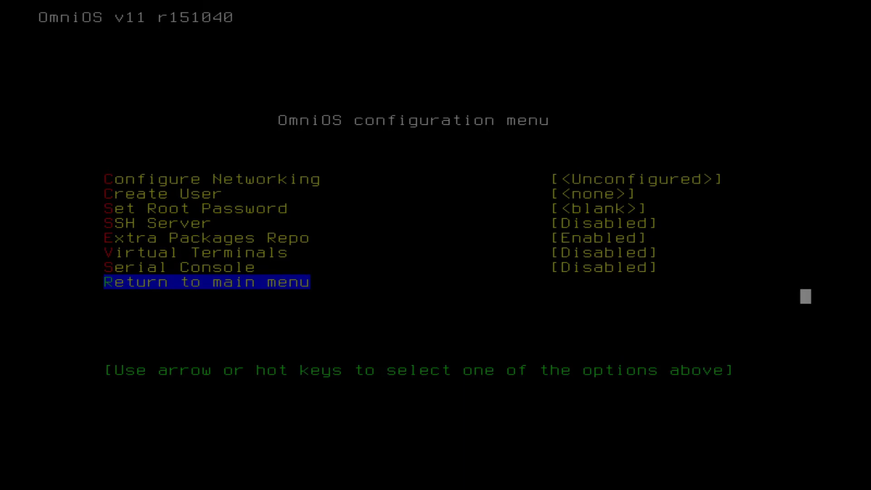
pyautogui.press('Up')
pyautogui.press('Up')
pyautogui.press('Up')
pyautogui.press('Up')
pyautogui.press('Up')
pyautogui.press('Up')
pyautogui.press('Up')
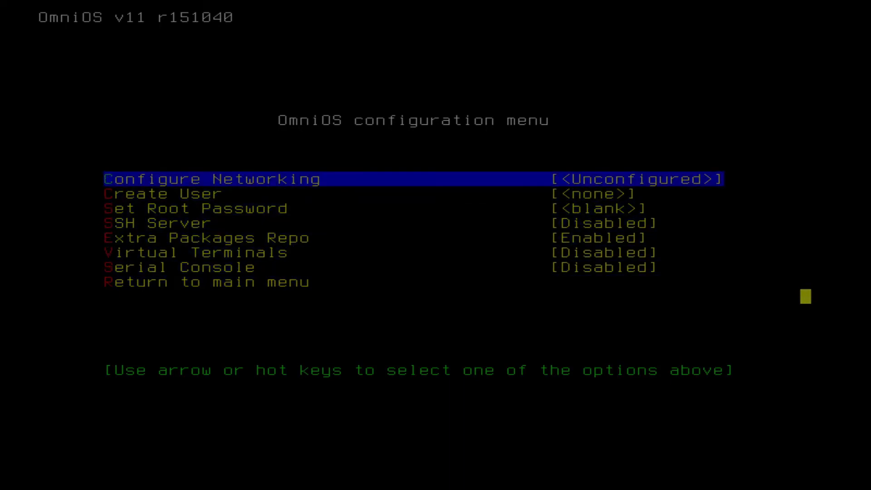
pyautogui.press('Return')
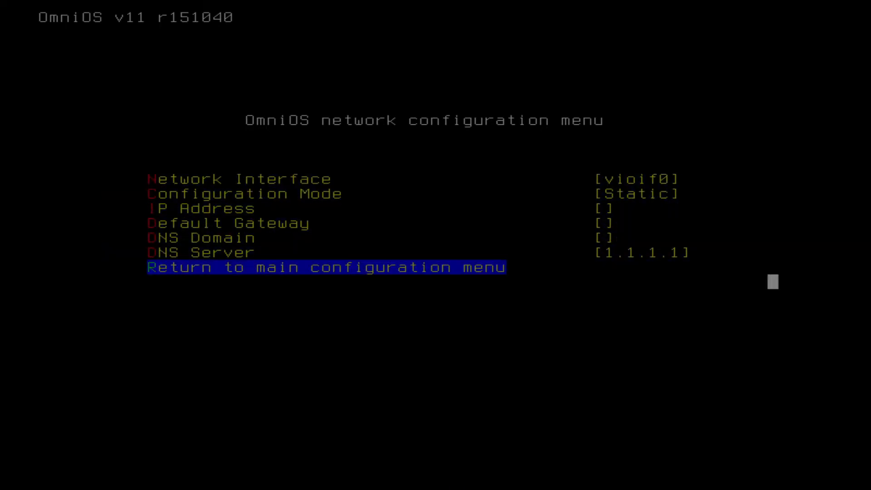
# - Keep the static configuration mode for vioif0 and set its IP address to 10.10.10.6
pyautogui.press('Up')
pyautogui.press('Up')
pyautogui.press('Up')
pyautogui.press('Up')
pyautogui.press('Up')
pyautogui.press('Up')
pyautogui.press('Down')
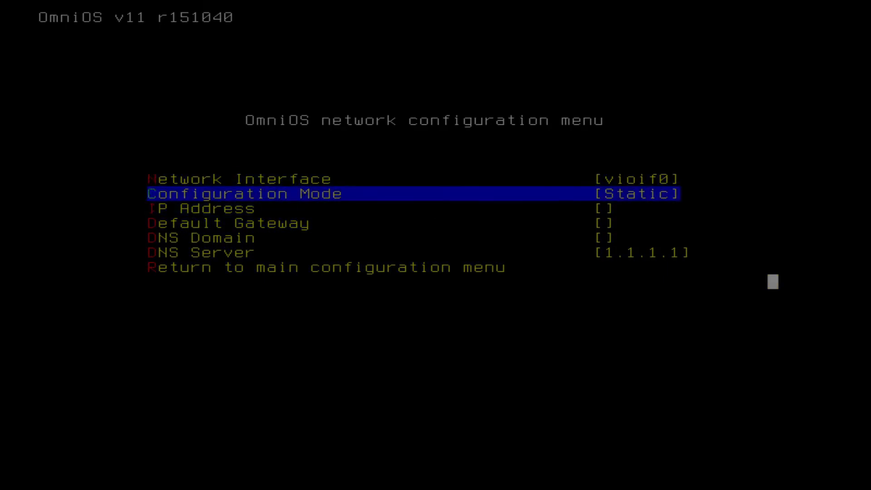
pyautogui.press('Down')
pyautogui.press('Up')
pyautogui.press('Down')
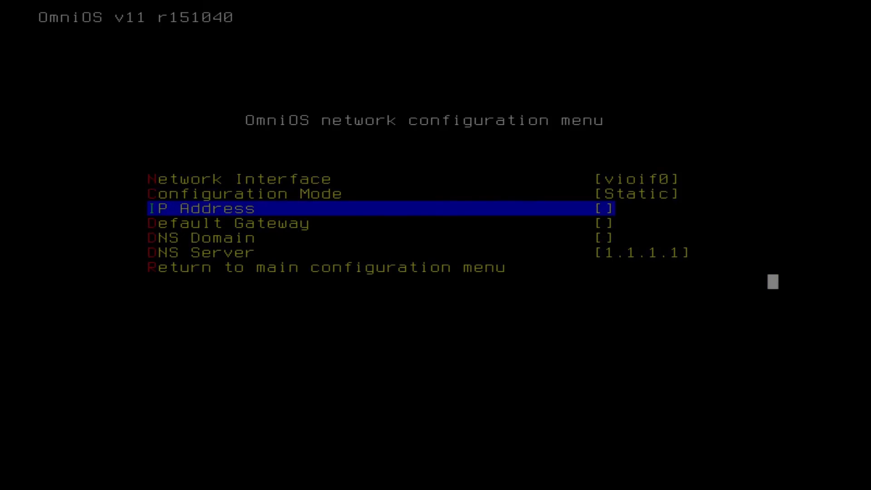
pyautogui.press('Return')
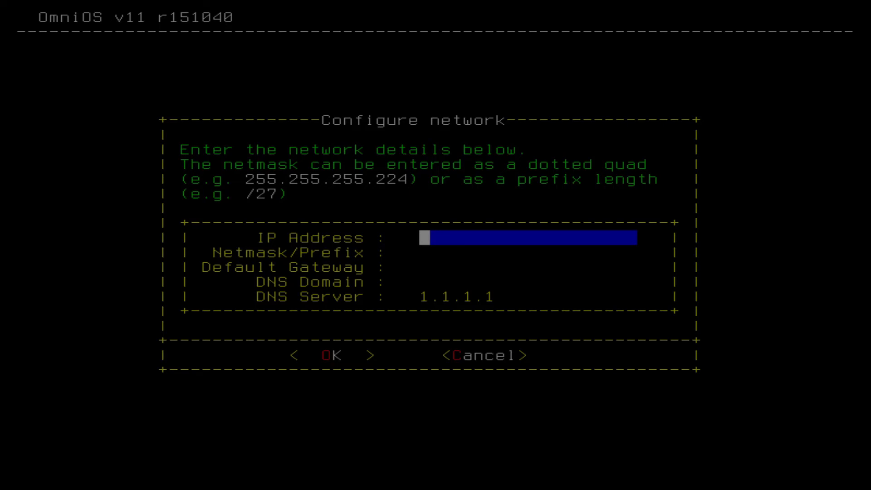
pyautogui.write('10.10.')
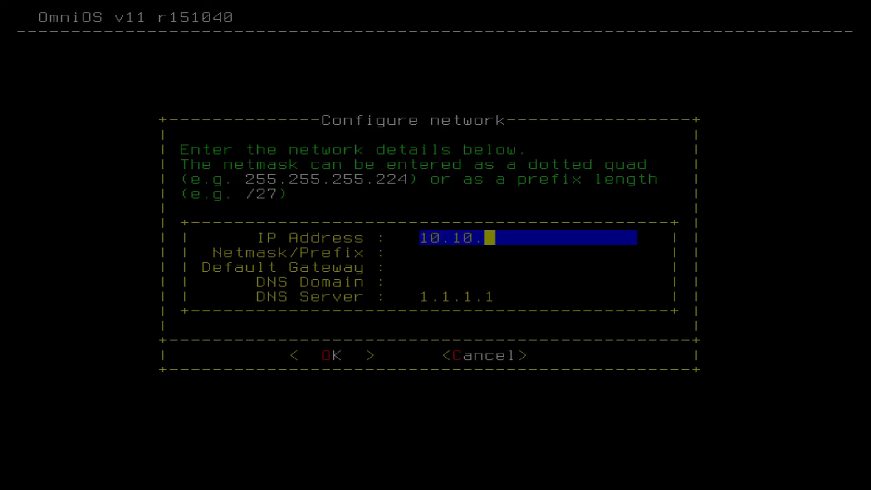
pyautogui.write('10.')
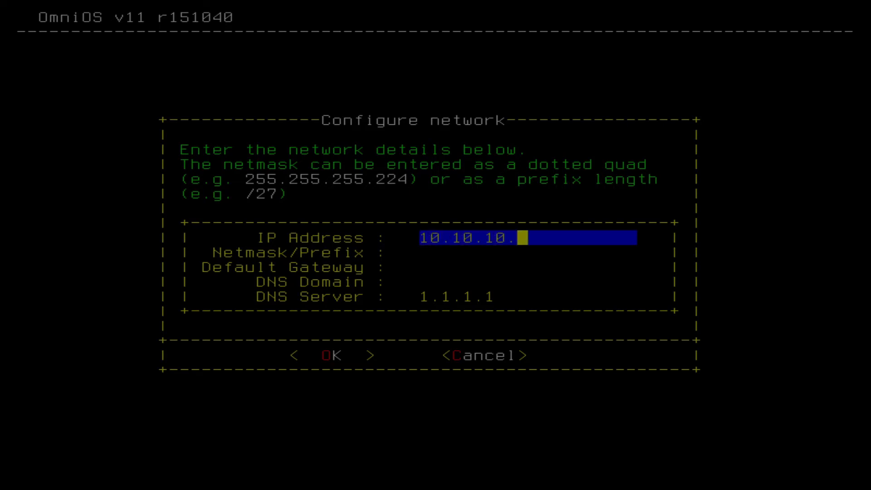
pyautogui.write('5')
pyautogui.press('BackSpace')
pyautogui.write('6')
pyautogui.press('Tab')
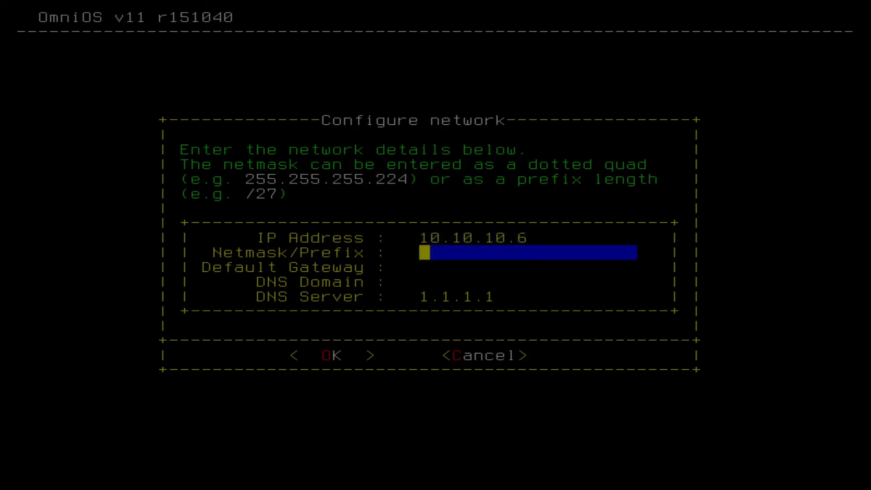
# - Set the netmask to 255.255.255.0 and the default gateway to 10.10.10.1
pyautogui.write('255.255.255.')
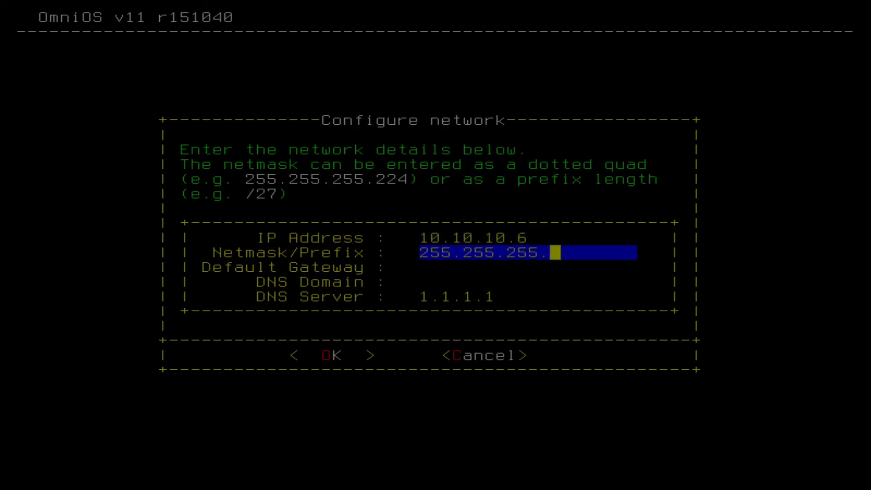
pyautogui.write('0')
pyautogui.press('Tab')
pyautogui.write('1')
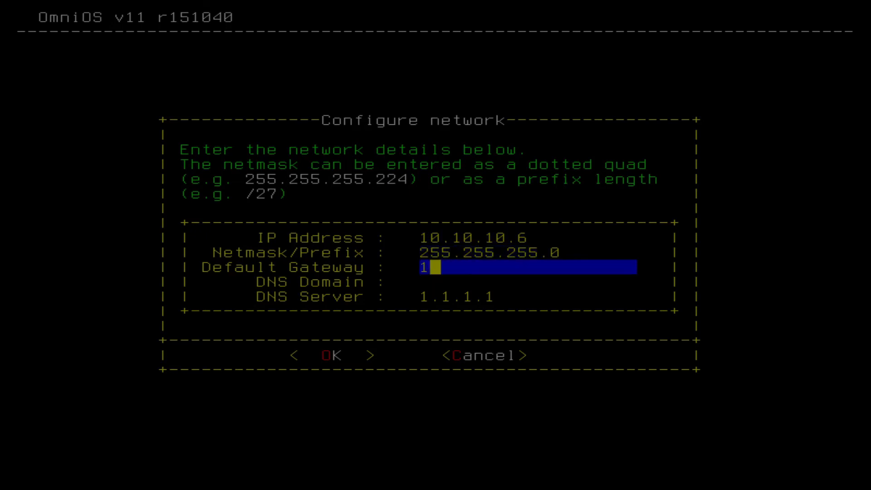
pyautogui.write('0.10.10.1')
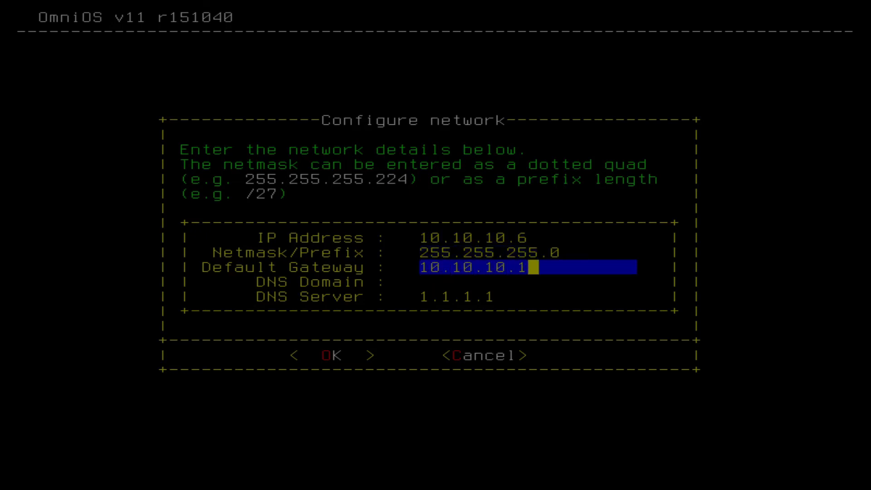
pyautogui.press('Tab')
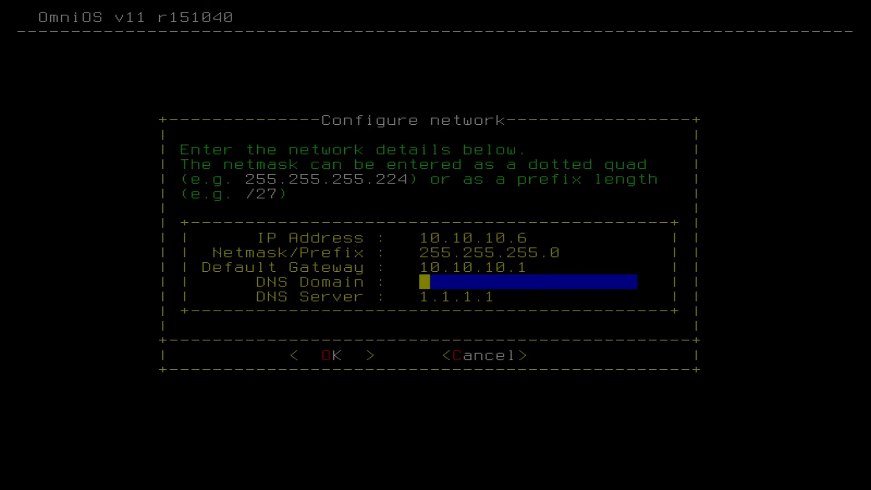
# - Set the DNS domain to test.vm with DNS server 1.1.1.1, confirm the network details and return to the configuration menu
pyautogui.write('test.vm')
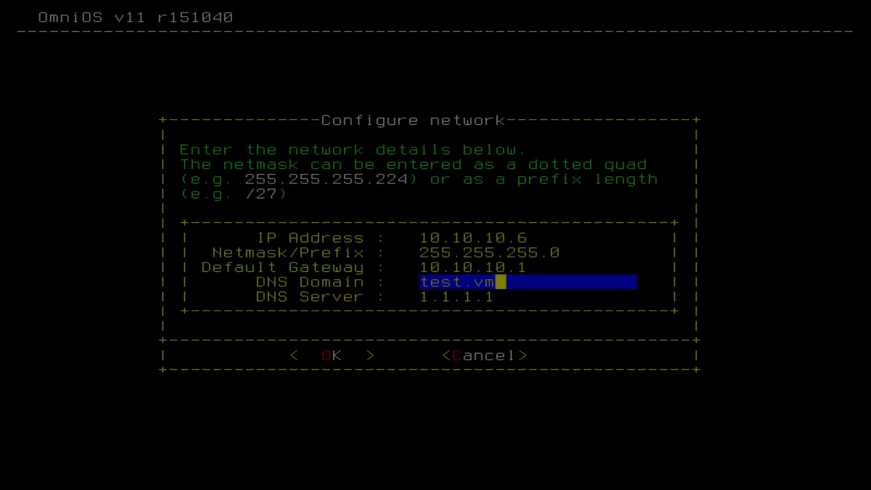
pyautogui.press('Down')
pyautogui.press('Down')
pyautogui.press('Down')
pyautogui.press('Down')
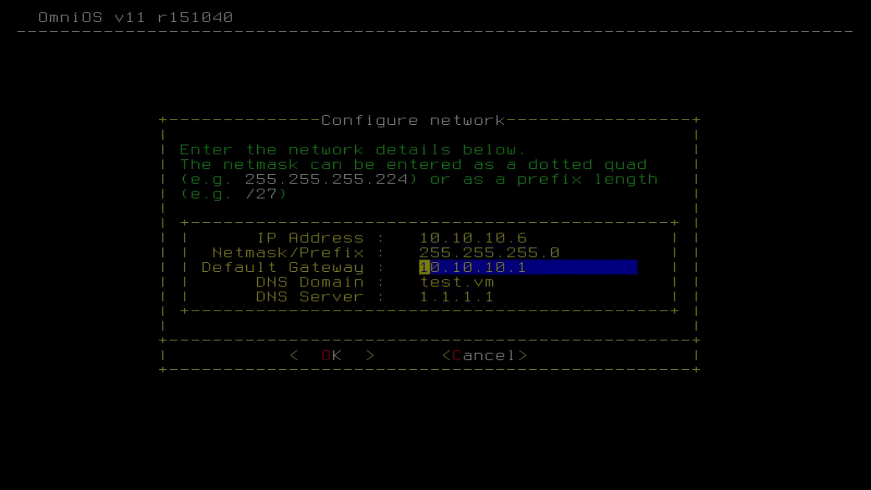
pyautogui.press('Down')
pyautogui.press('Down')
pyautogui.press('Tab')
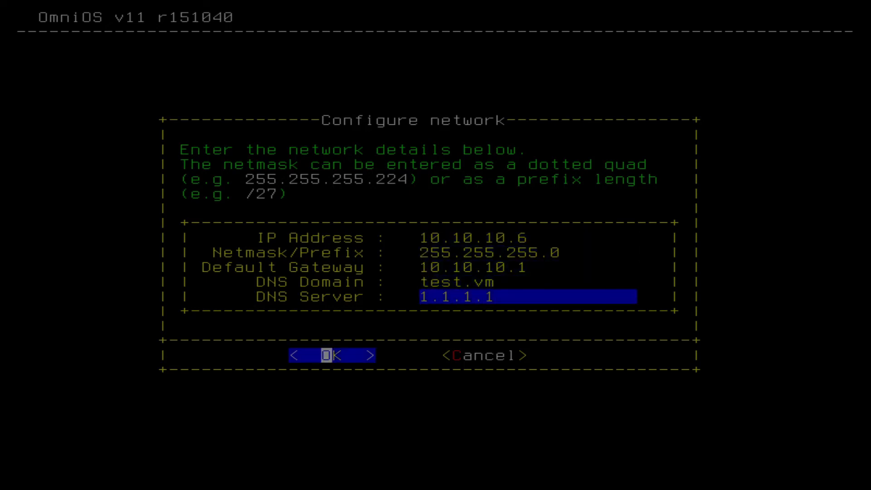
pyautogui.press('Return')
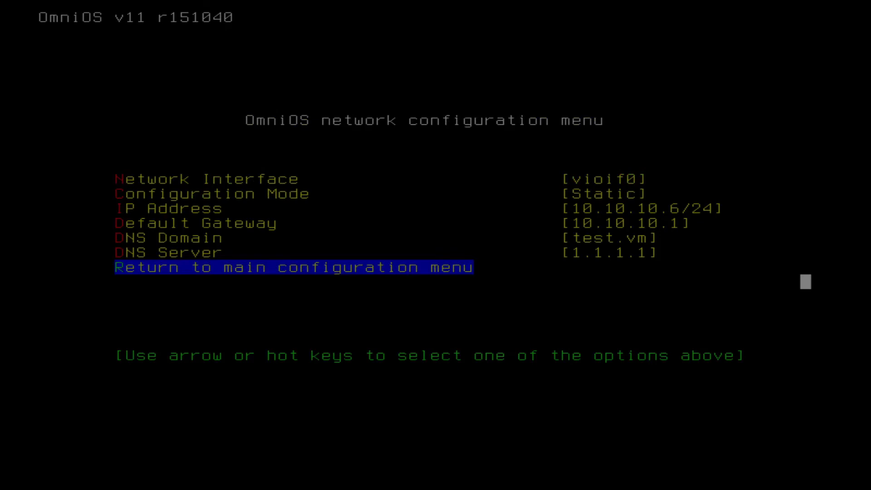
pyautogui.press('Return')
# - Create a new user by entering the username and the account password twice, and confirm the details
pyautogui.press('Up')
pyautogui.press('Up')
pyautogui.press('Up')
pyautogui.press('Up')
pyautogui.press('Up')
pyautogui.press('Up')
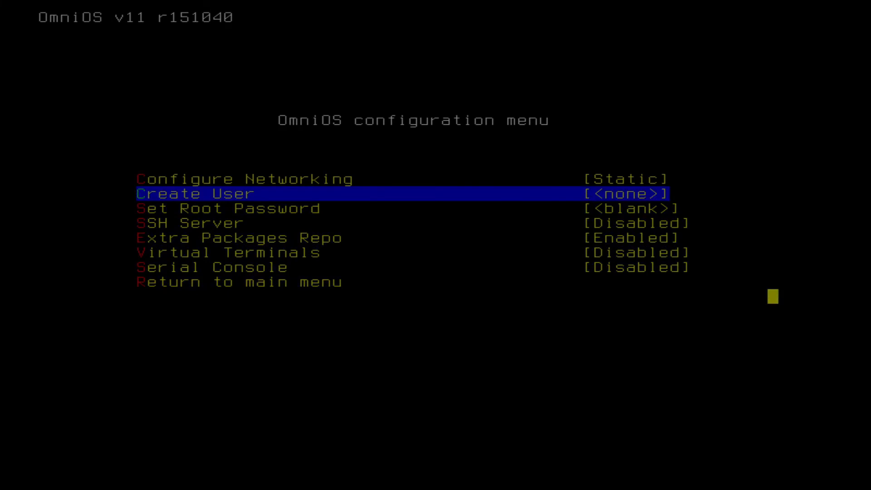
pyautogui.press('Return')
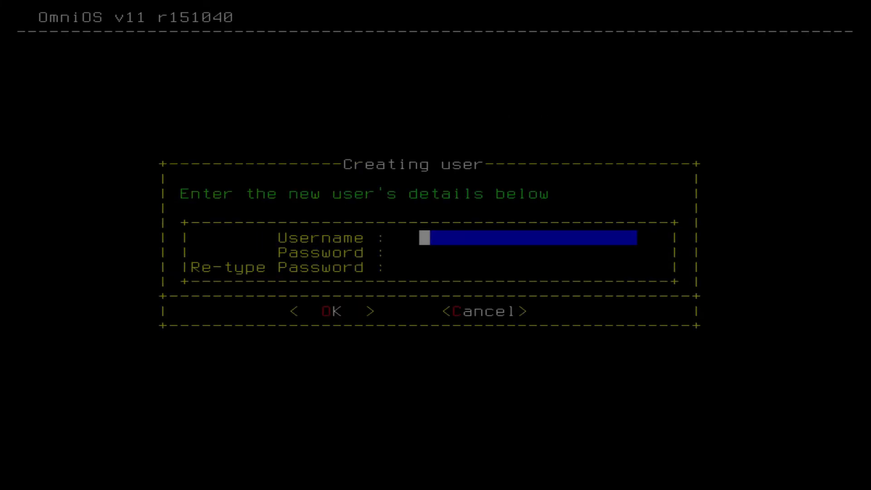
pyautogui.write('bram')
pyautogui.press('Tab')
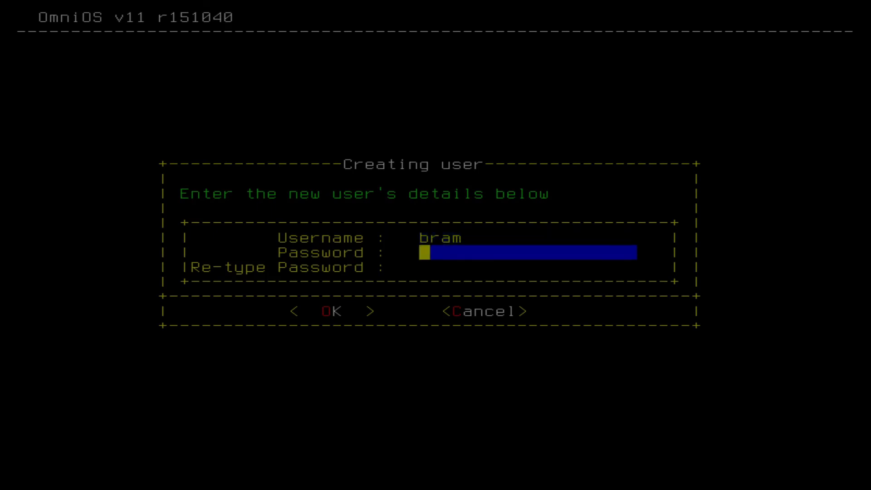
pyautogui.write('****')
pyautogui.press('Tab')
pyautogui.write('****')
pyautogui.press('Tab')
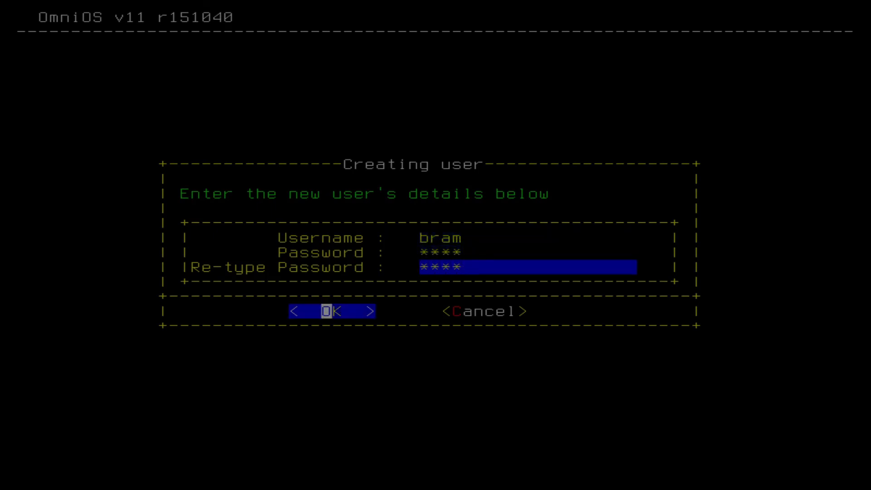
pyautogui.press('Return')
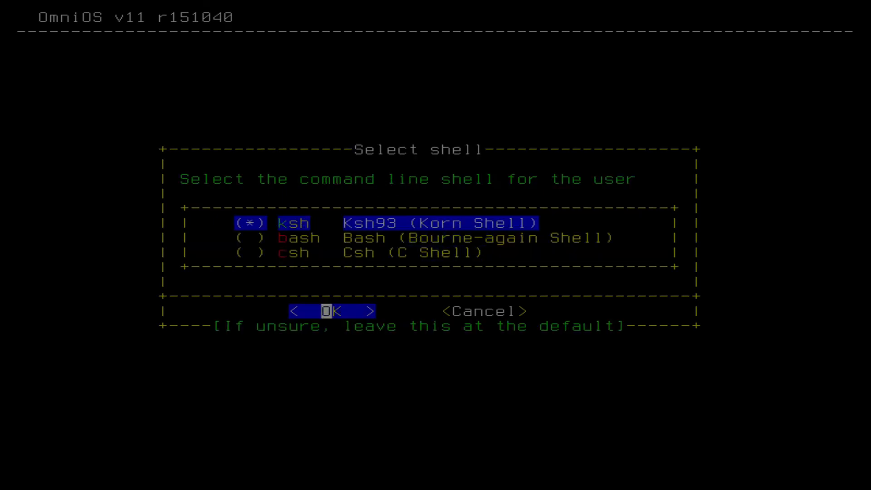
# - Choose Bash as the new user's shell, grant sudo access along with the Primary Administrator role, and finish creating the user
pyautogui.press('Down')
pyautogui.press('space')
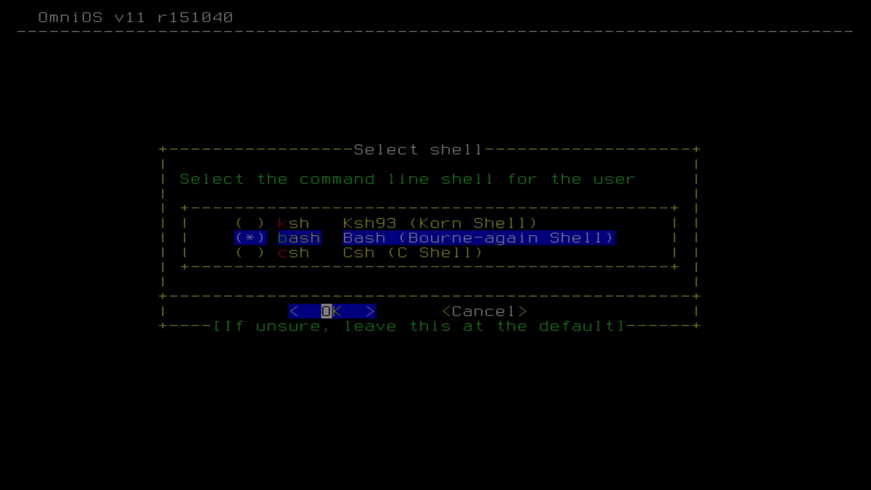
pyautogui.press('Return')
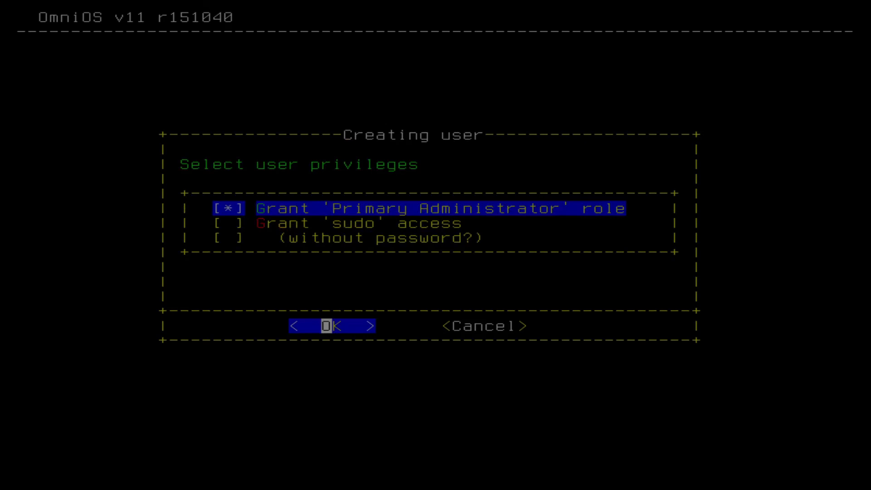
pyautogui.press('Down')
pyautogui.press('space')
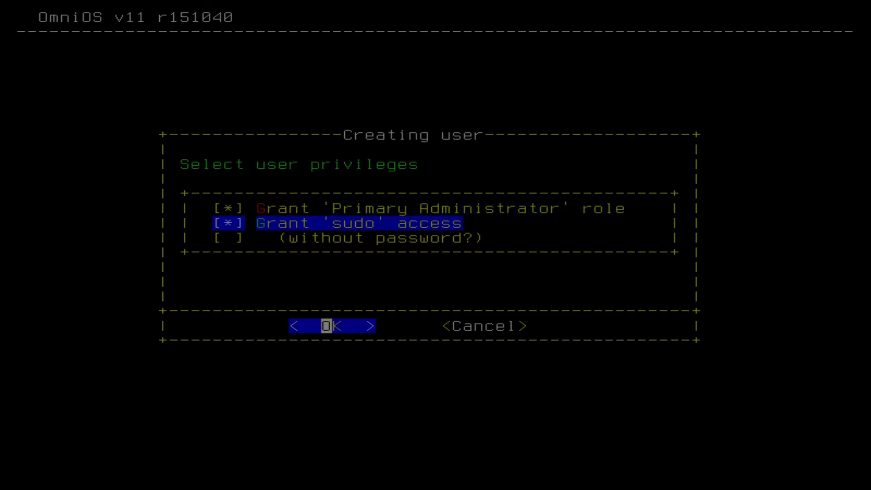
pyautogui.press('Return')
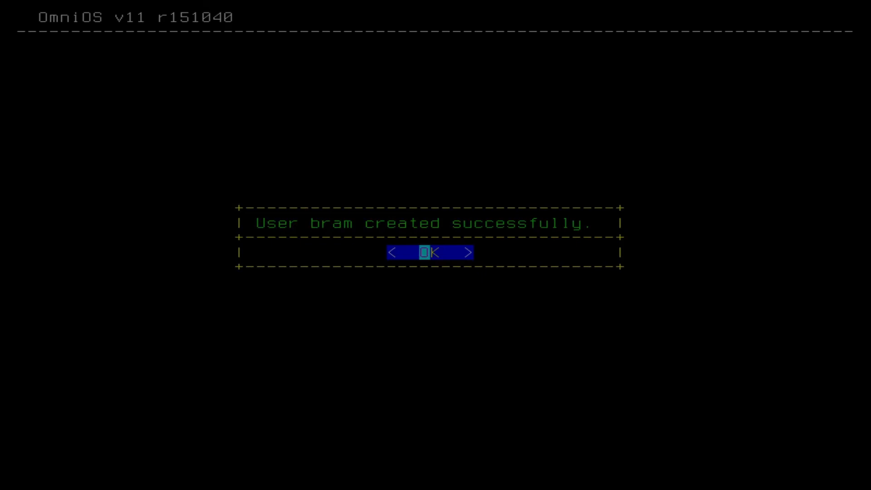
pyautogui.press('Return')
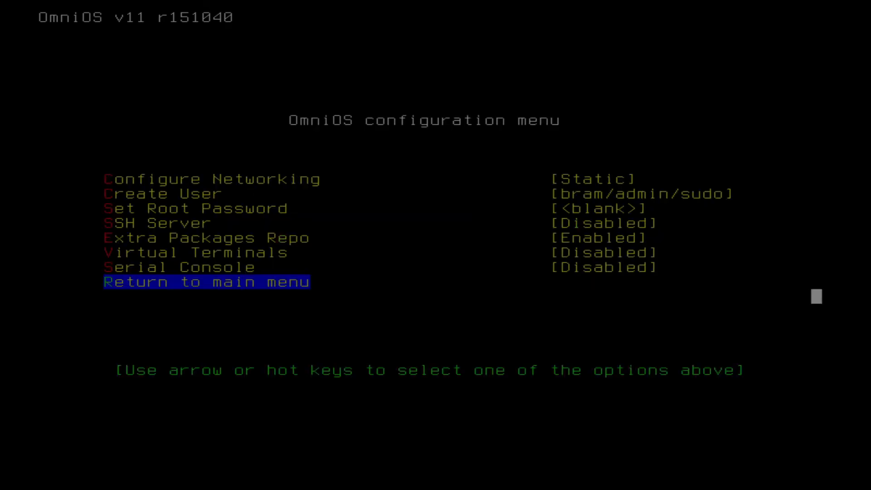
# - Set the root password by entering it twice, and dismiss the confirmation
pyautogui.press('Up')
pyautogui.press('Up')
pyautogui.press('Up')
pyautogui.press('Up')
pyautogui.press('Up')
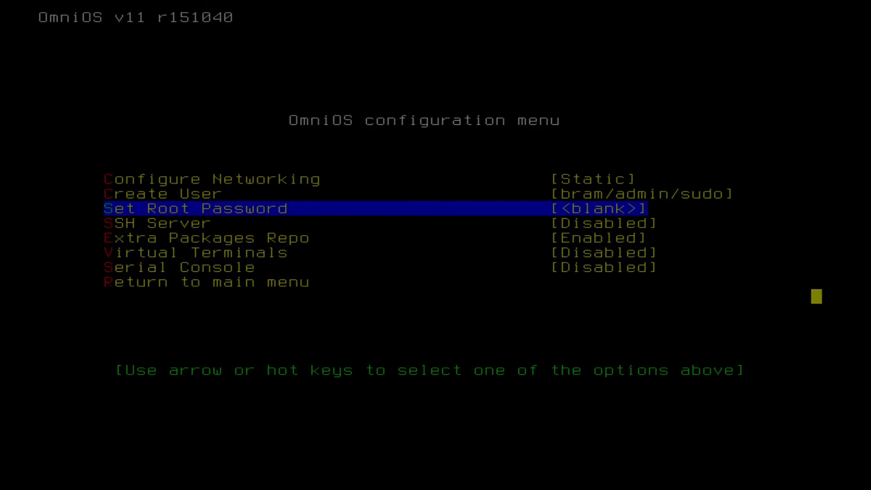
pyautogui.press('Return')
pyautogui.write('****')
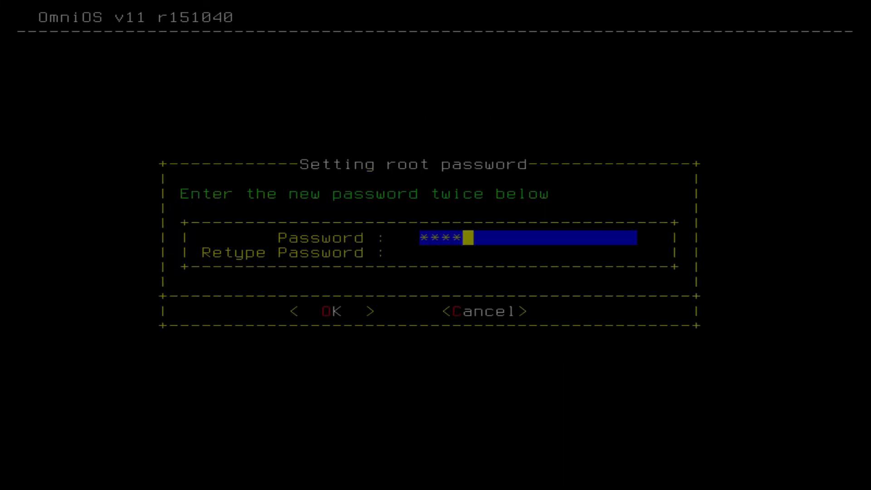
pyautogui.press('Tab')
pyautogui.write('****')
pyautogui.press('Tab')
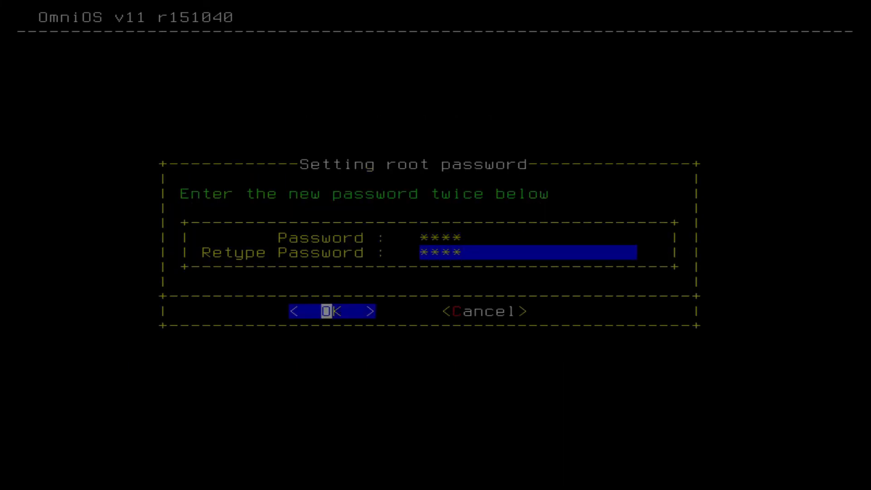
pyautogui.press('Return')
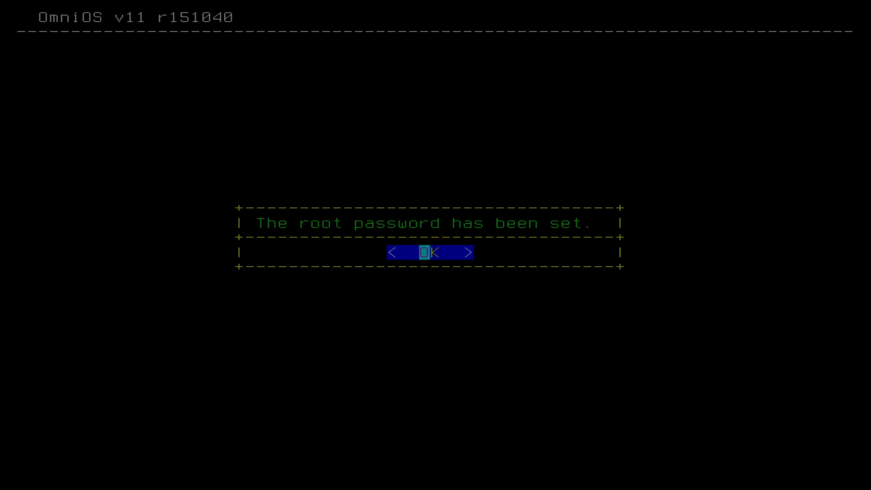
pyautogui.press('Return')
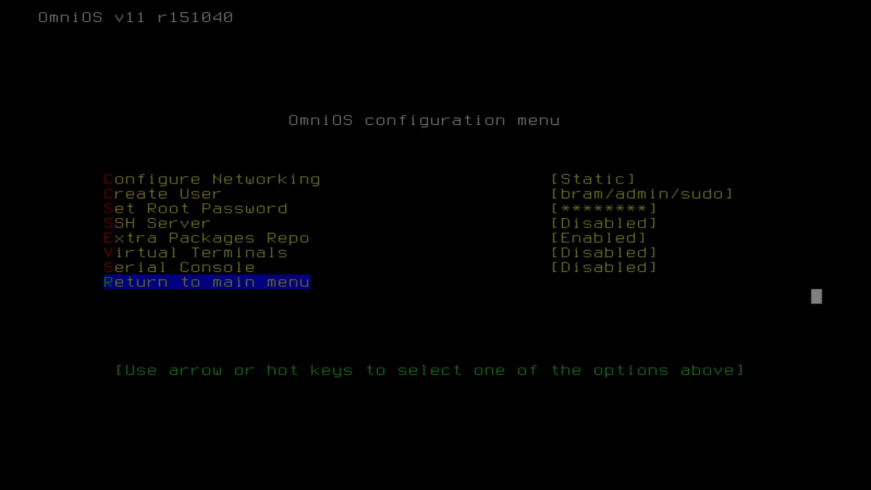
# - Enable the SSH server for the installed system
pyautogui.press('Up')
pyautogui.press('Up')
pyautogui.press('Up')
pyautogui.press('Up')
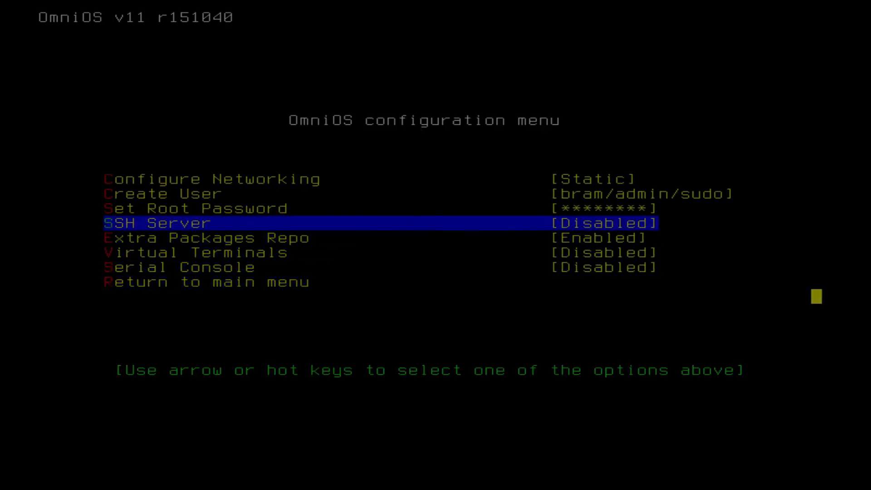
pyautogui.press('Return')
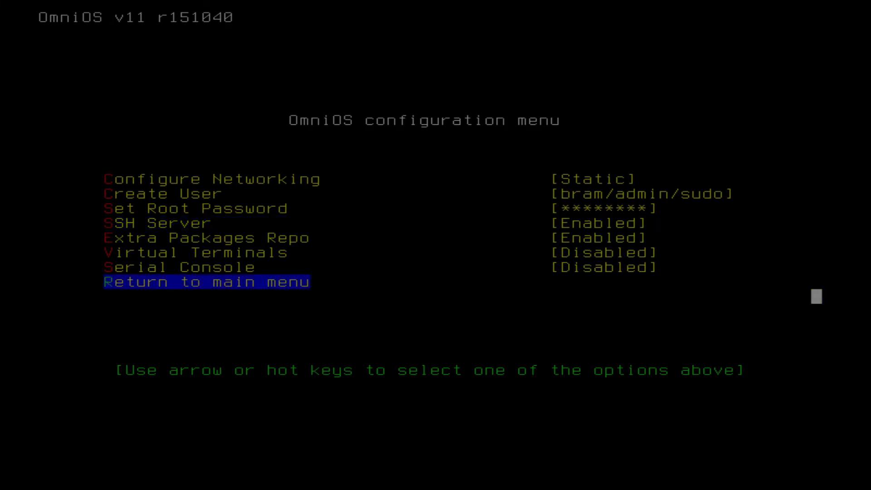
# - Look over the remaining configuration options and return to the installer's main menu
pyautogui.press('Up')
pyautogui.press('Up')
pyautogui.press('Up')
pyautogui.press('Up')
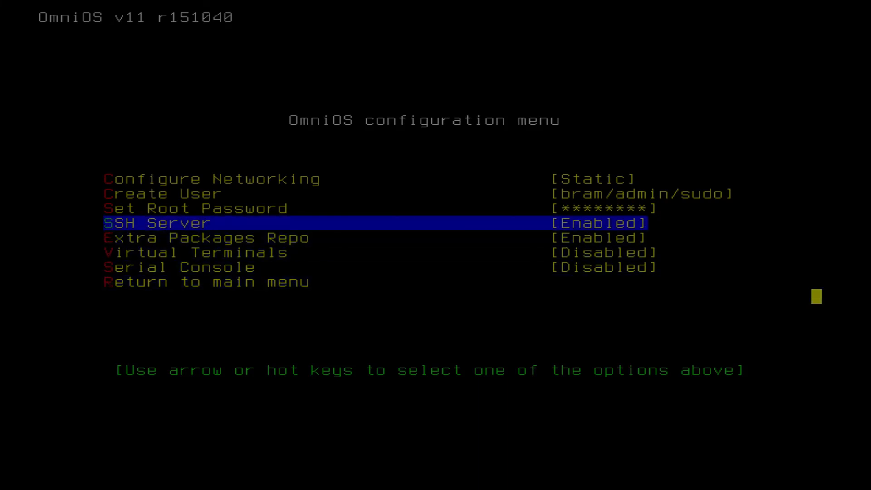
pyautogui.press('Down')
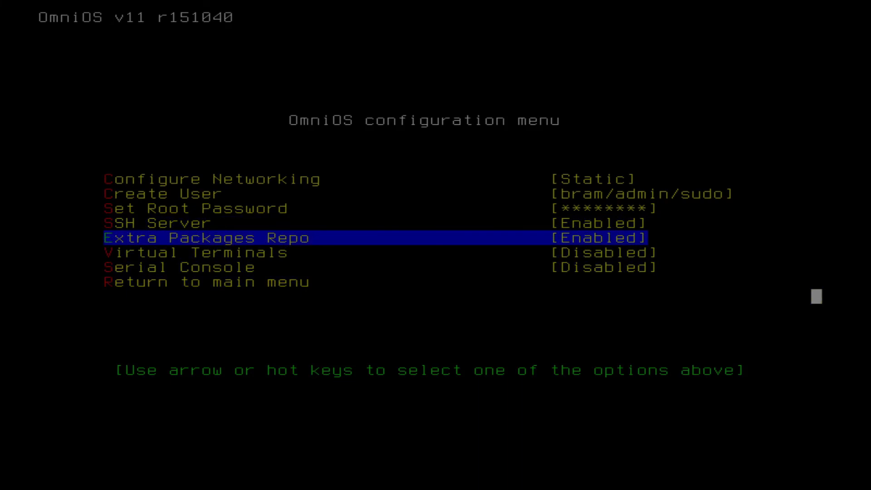
pyautogui.press('Down')
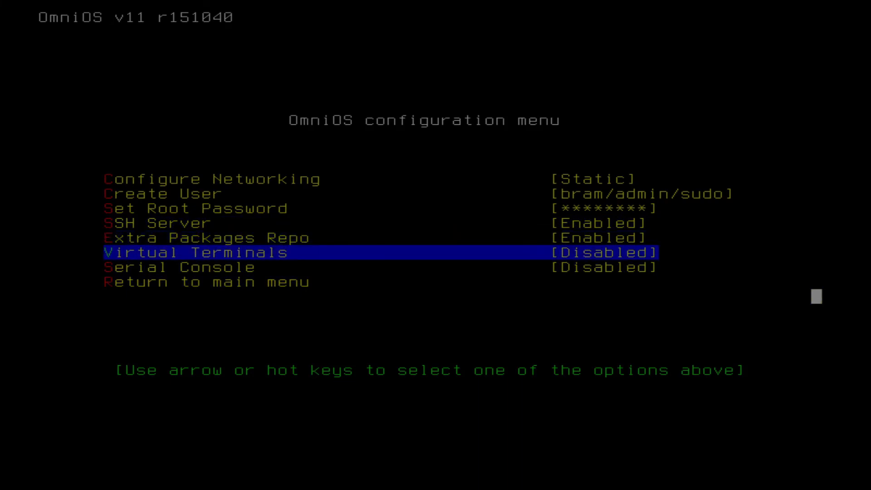
pyautogui.press('Down')
pyautogui.press('Down')
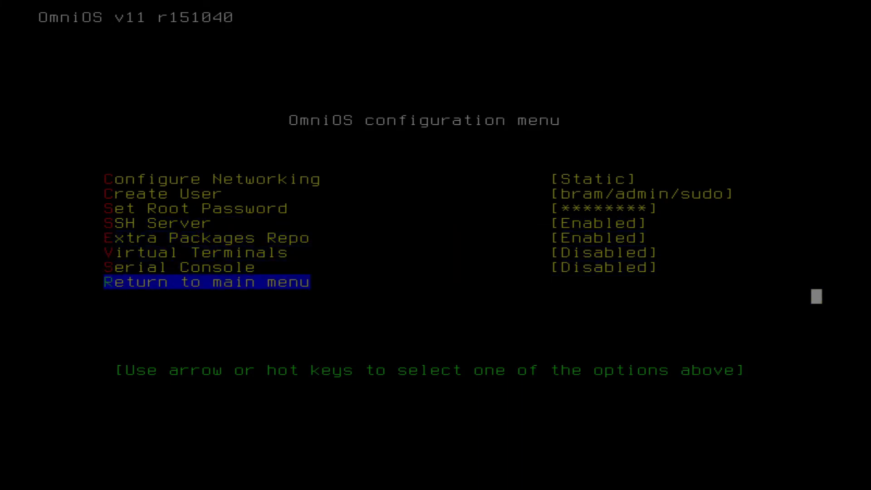
pyautogui.press('Return')
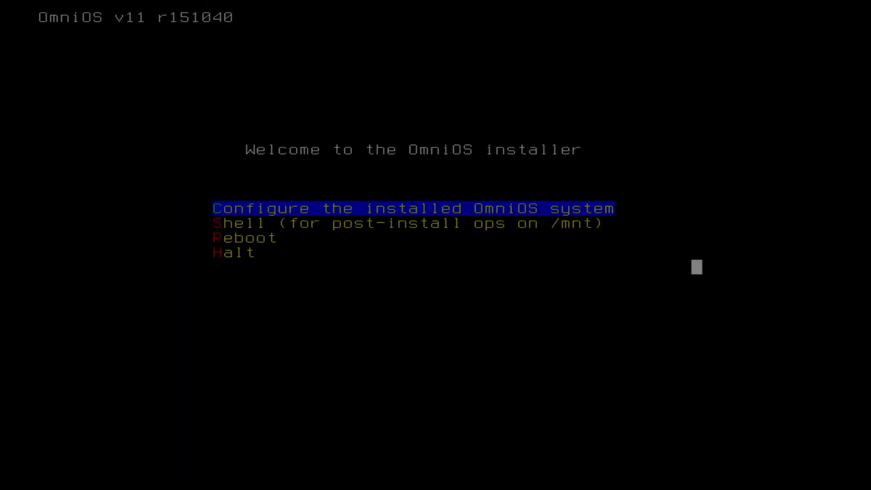
# - Halt the machine from the installer's main menu
pyautogui.press('Down')
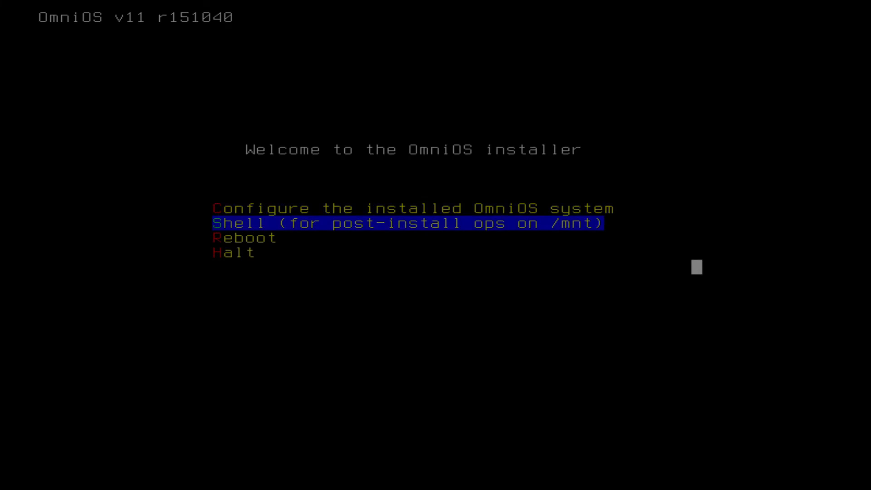
pyautogui.press('Down')
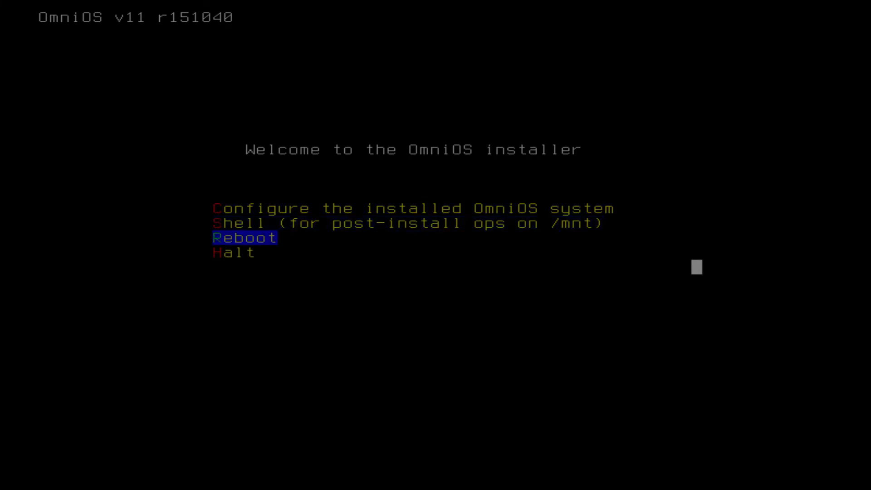
pyautogui.press('Down')
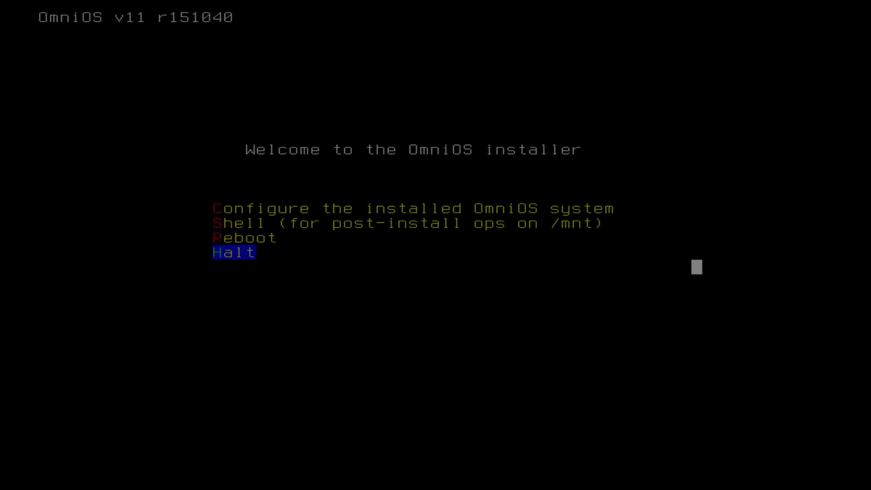
pyautogui.press('Return')
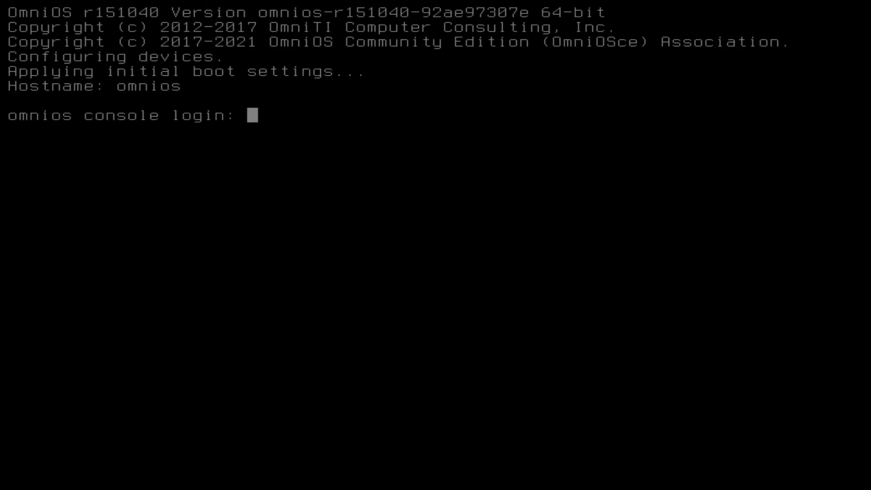
# - Log in at the installed system's console with the new user's username and account password
pyautogui.write('bram')
pyautogui.press('Return')
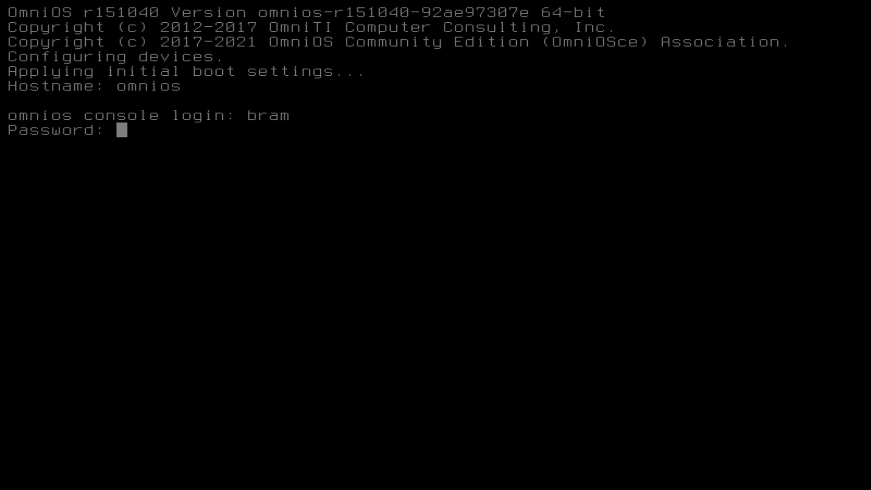
pyautogui.press('Return')
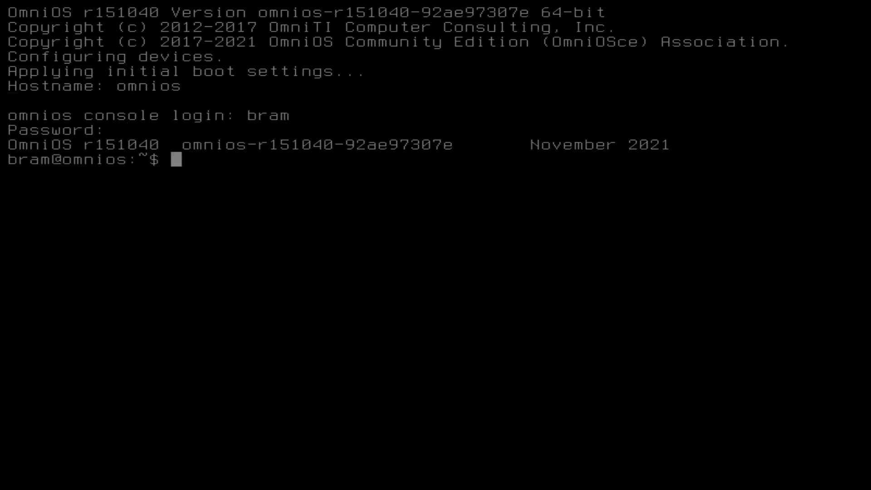
# - Display the full system and kernel information with uname -a
pyautogui.write('uname -r')
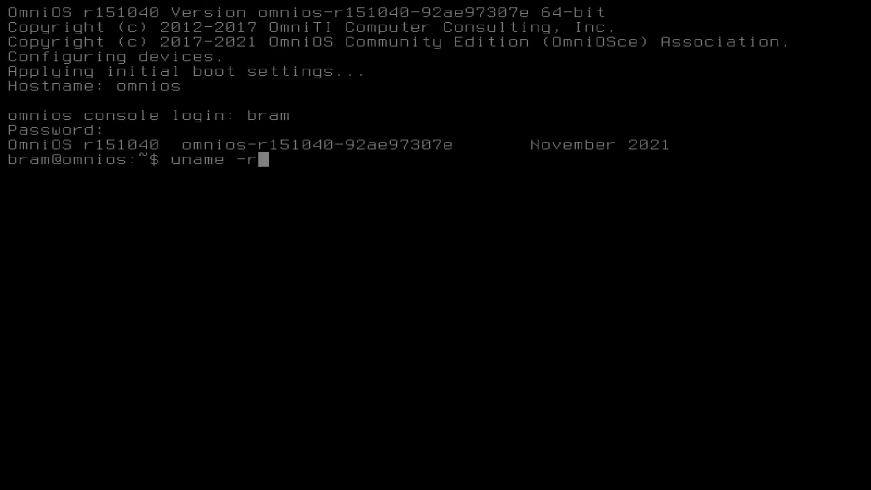
pyautogui.press('BackSpace')
pyautogui.write('a')
pyautogui.press('Return')
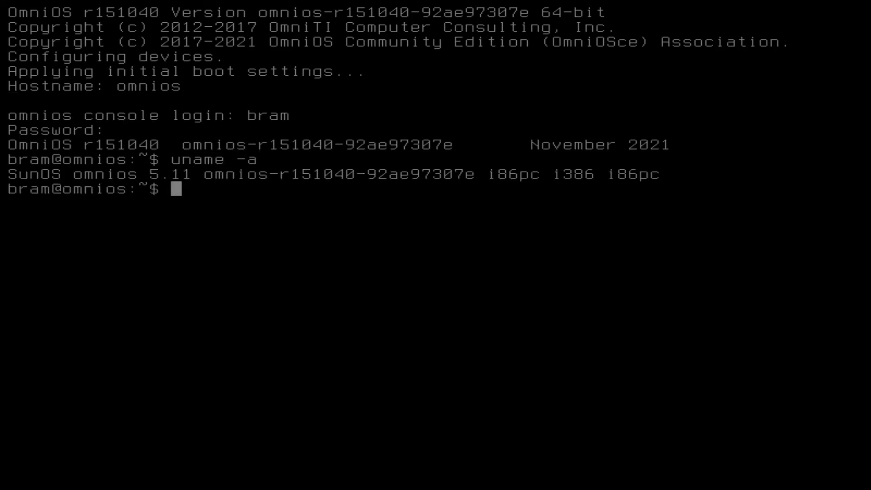
# - Display the name of the currently logged-in account with whoami
pyautogui.write('hwo')
pyautogui.press('BackSpace')
pyautogui.press('BackSpace')
pyautogui.press('BackSpace')
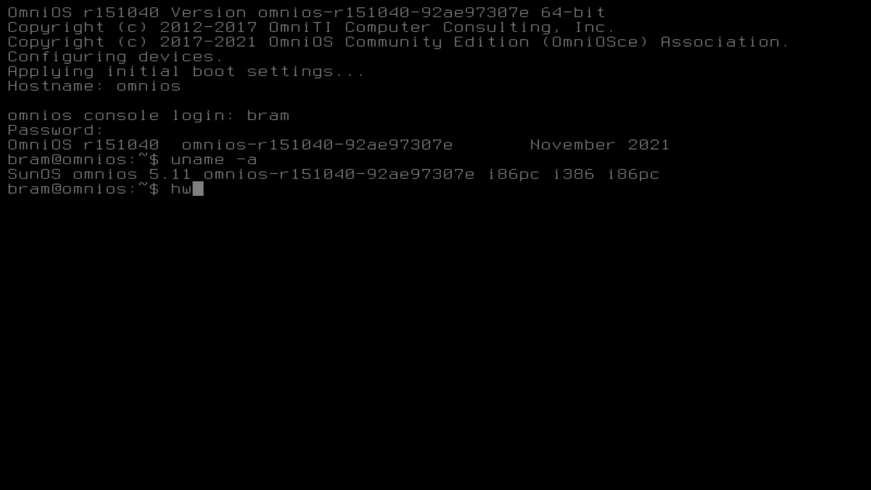
pyautogui.write('whoami')
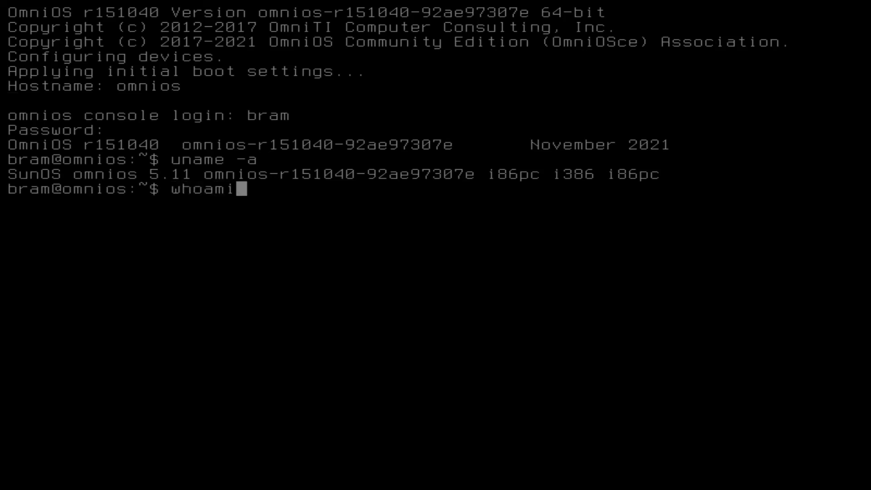
pyautogui.press('Return')
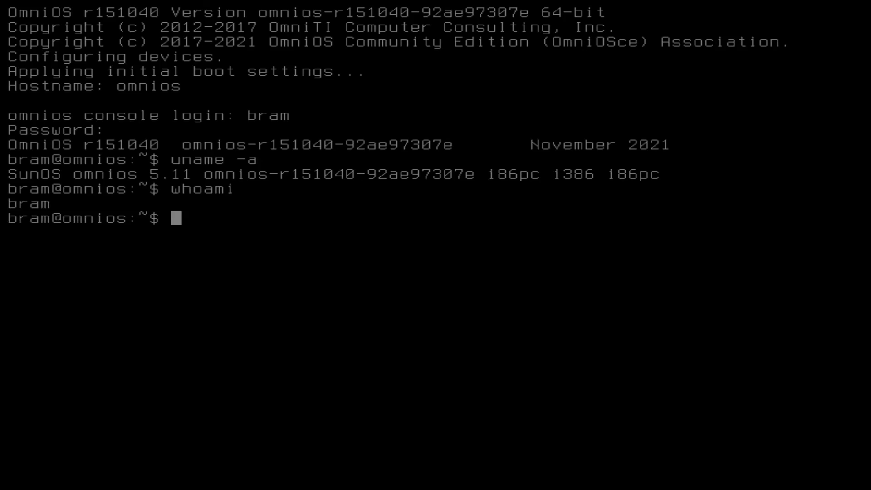
# - List the network interface configuration with ifconfig and check the system's running time and load with uptime
pyautogui.write('ifconfig')
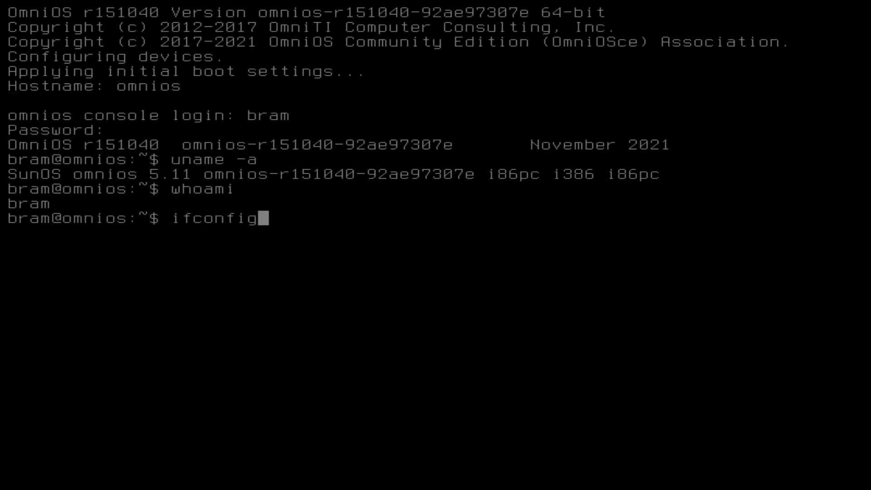
pyautogui.press('Return')
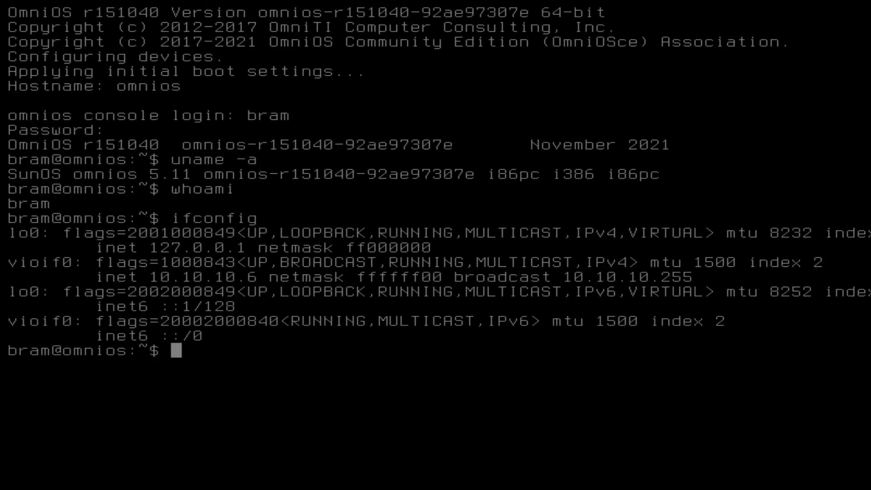
pyautogui.write('uptime')
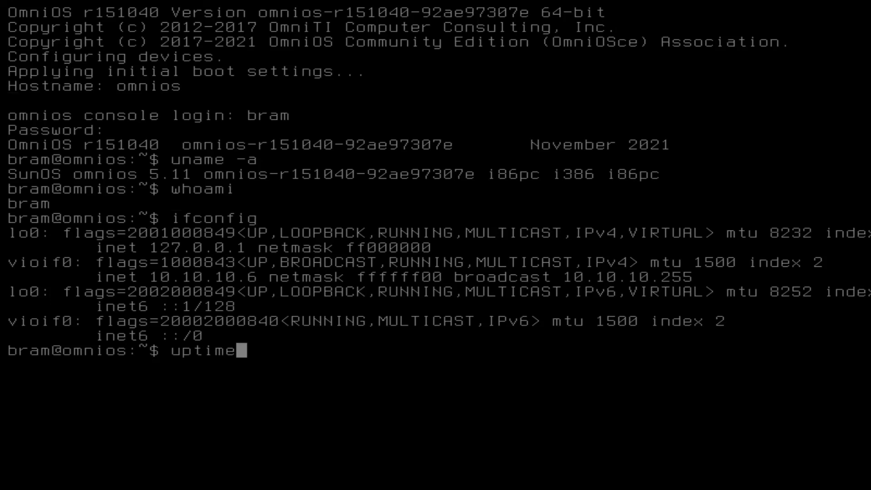
pyautogui.press('Return')
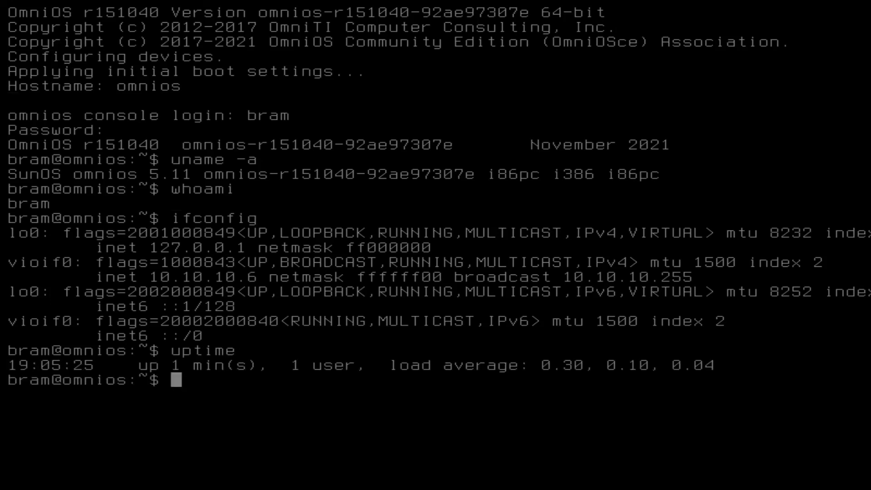
# - Clear the console screen and show the system and kernel information again with uname -a
pyautogui.write('clear')
pyautogui.press('BackSpace')
pyautogui.press('BackSpace')
pyautogui.press('BackSpace')
pyautogui.press('BackSpace')
pyautogui.press('BackSpace')
pyautogui.write('clear')
pyautogui.press('BackSpace')
pyautogui.press('BackSpace')
pyautogui.press('BackSpace')
pyautogui.press('BackSpace')
pyautogui.write('lear')
pyautogui.press('Return')
pyautogui.write('uname -a')
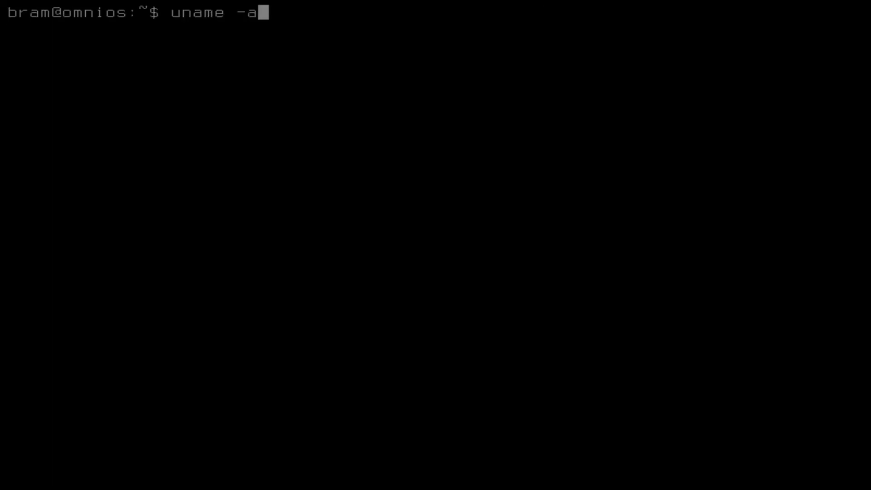
pyautogui.press('Return')
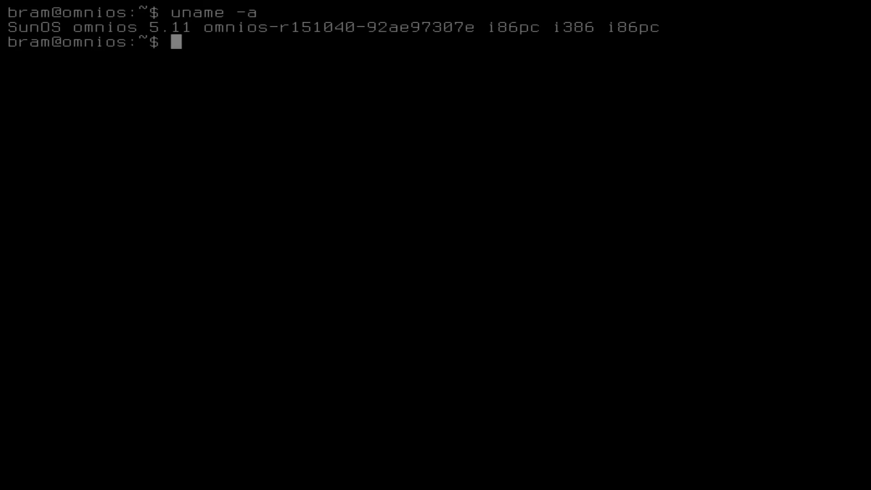